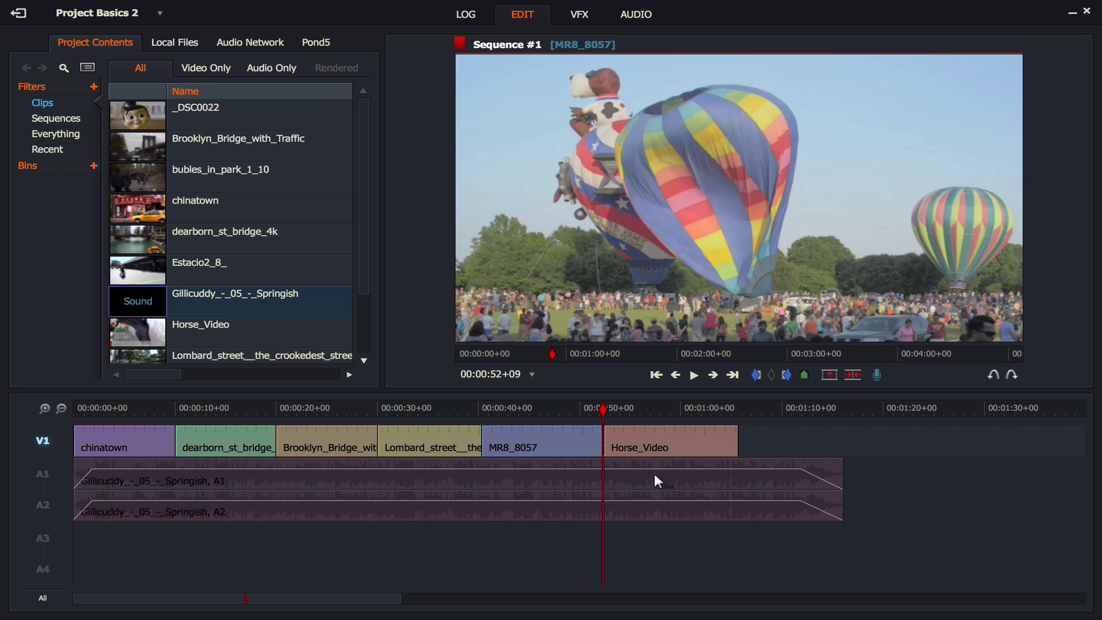
Step: Play Sequence #1 from its start with the A1/A2 music tracks selected, stopping inside chinatown
left_click(116, 482)
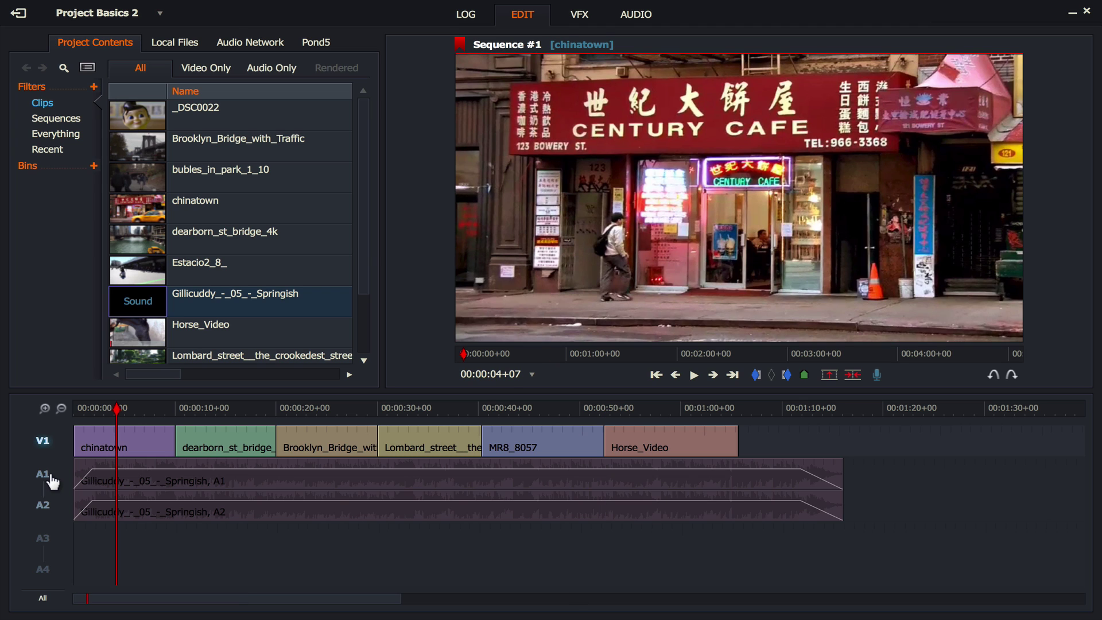
left_click_drag(119, 414, 54, 418)
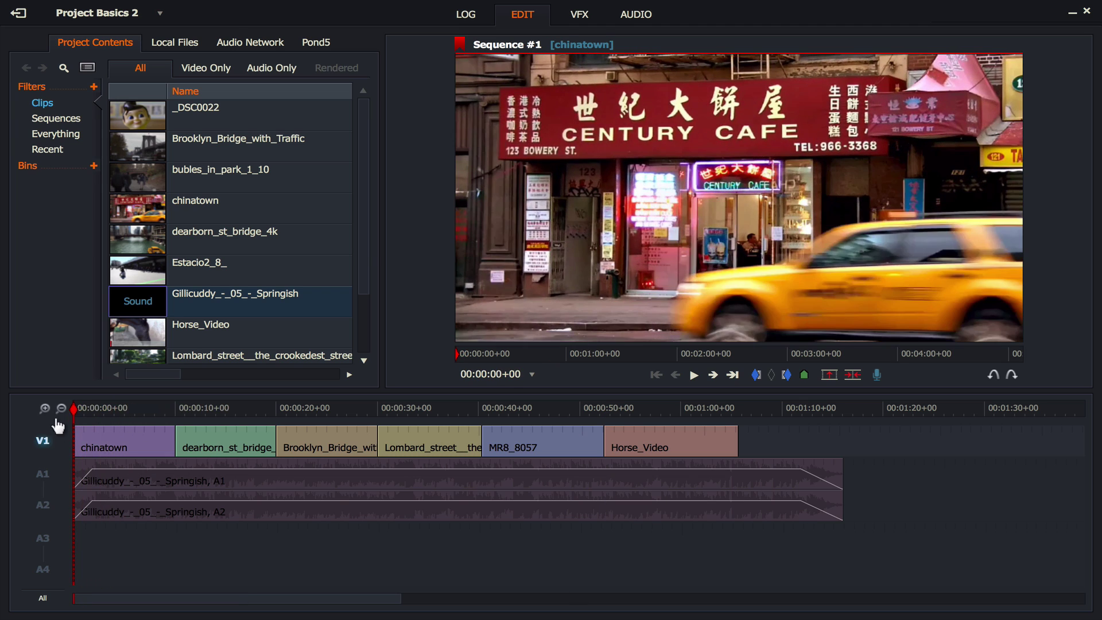
left_click(54, 485)
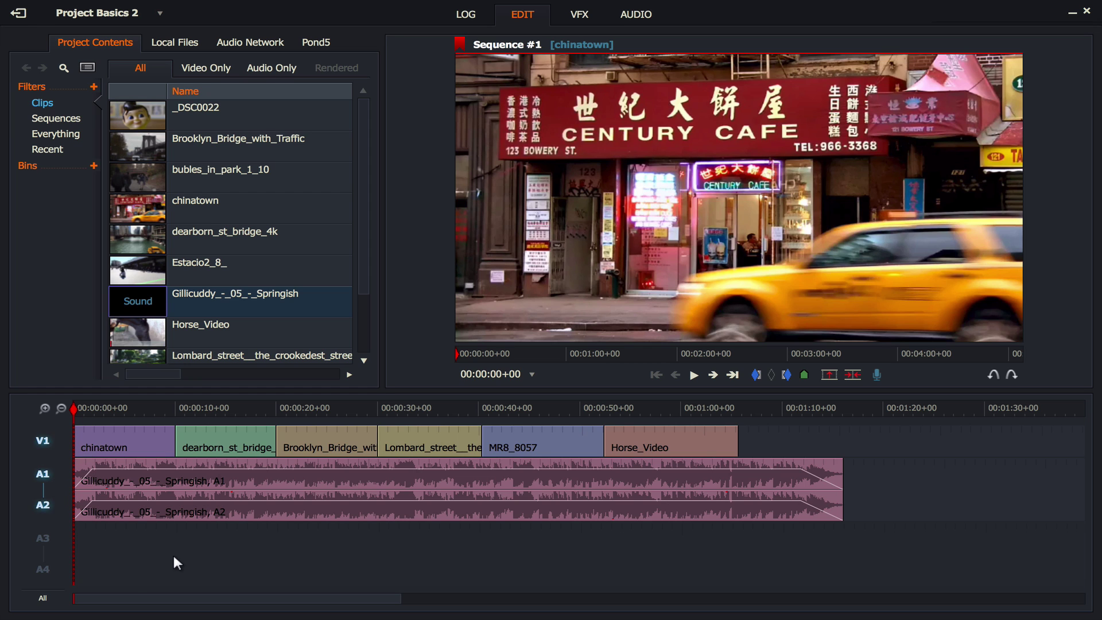
key("space")
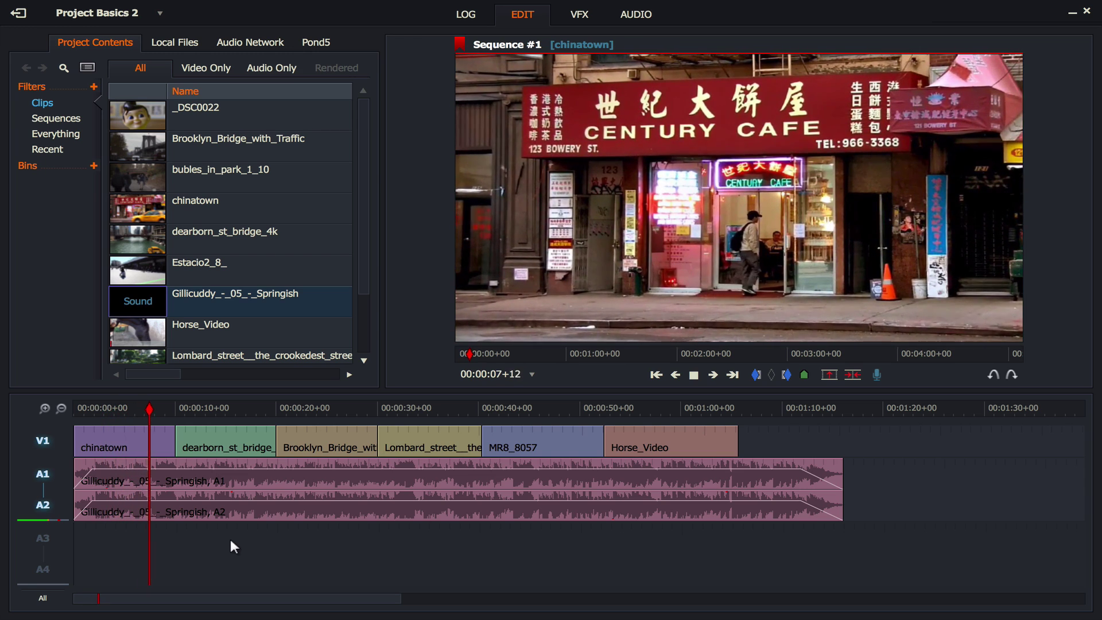
key("space")
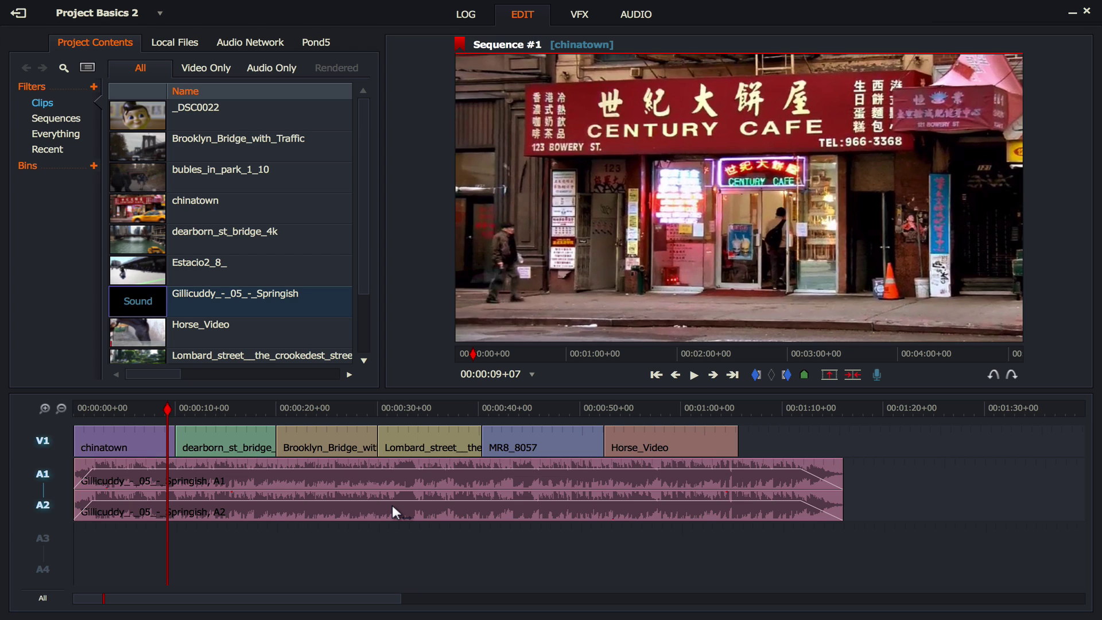
left_click(49, 477)
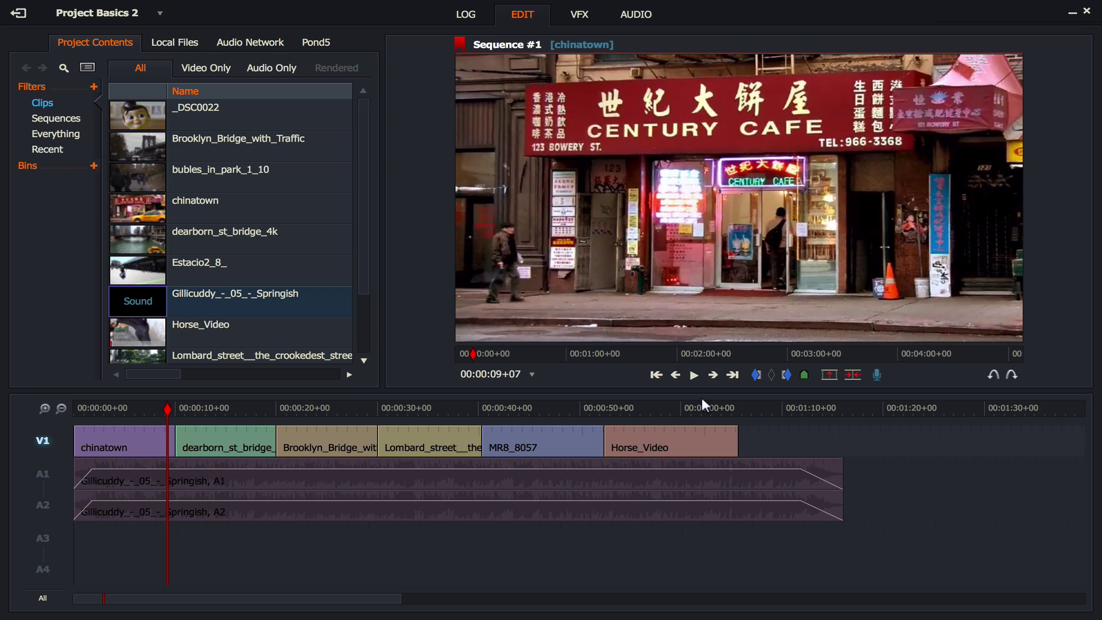
key("Home")
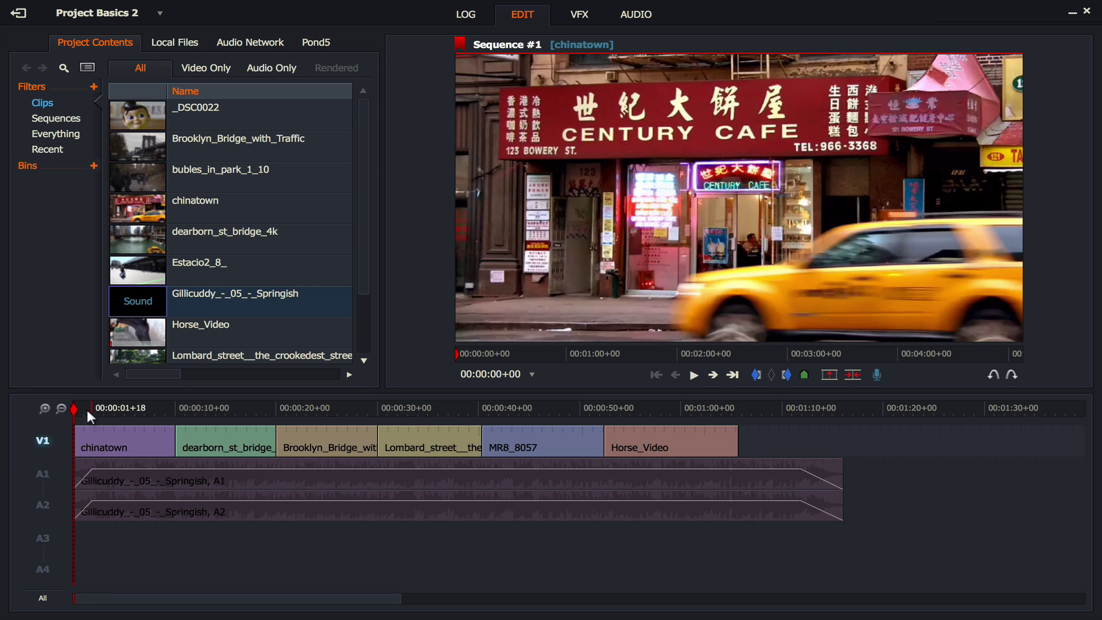
key("s")
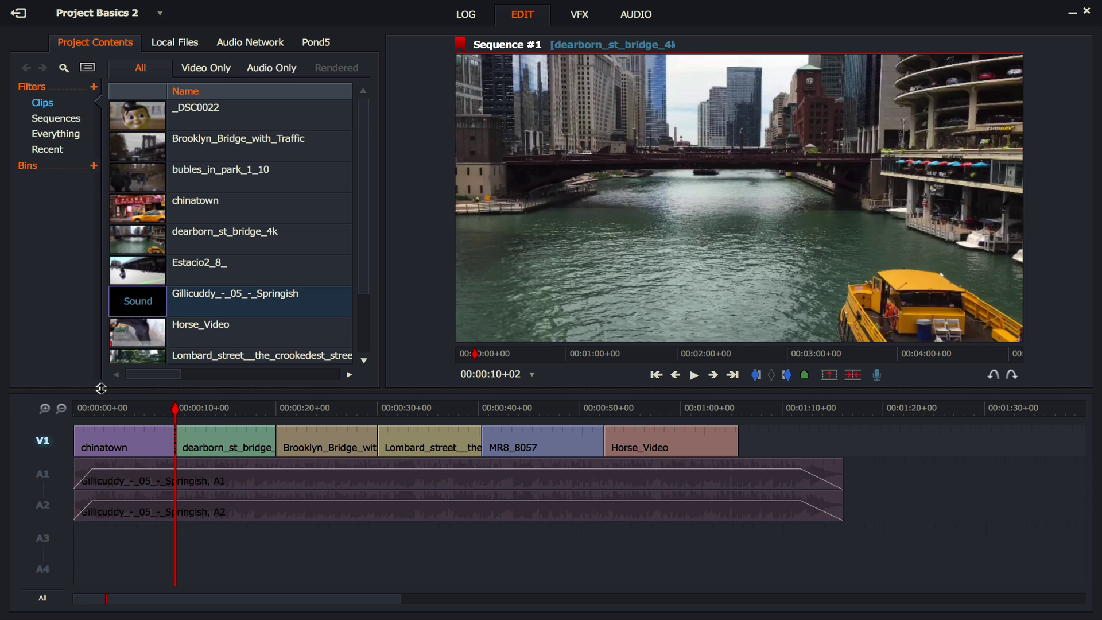
key("s")
key("s")
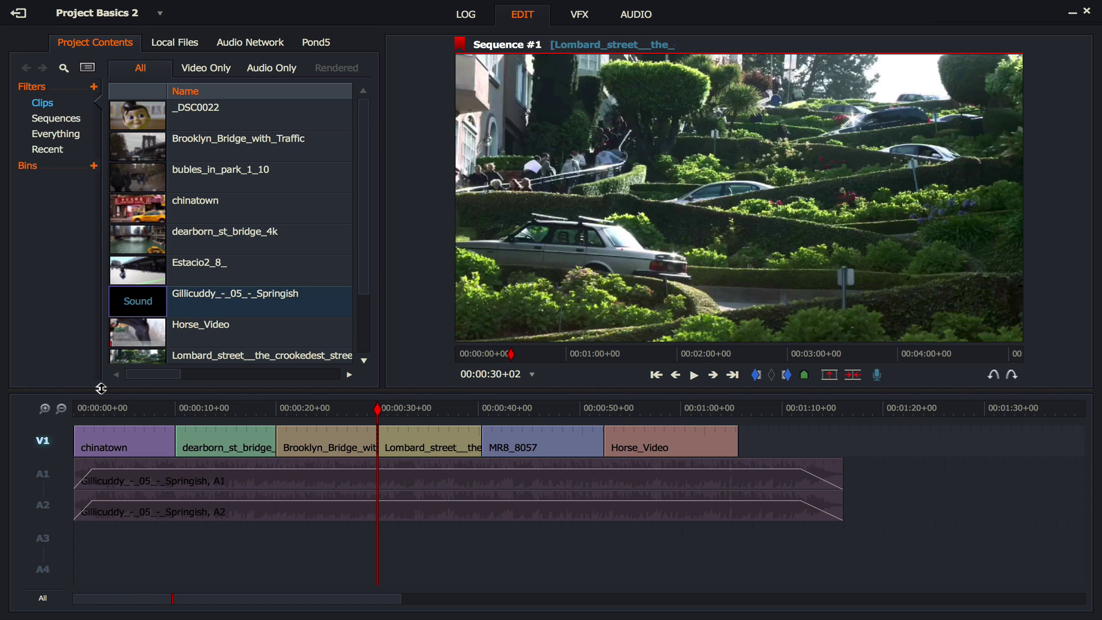
key("s")
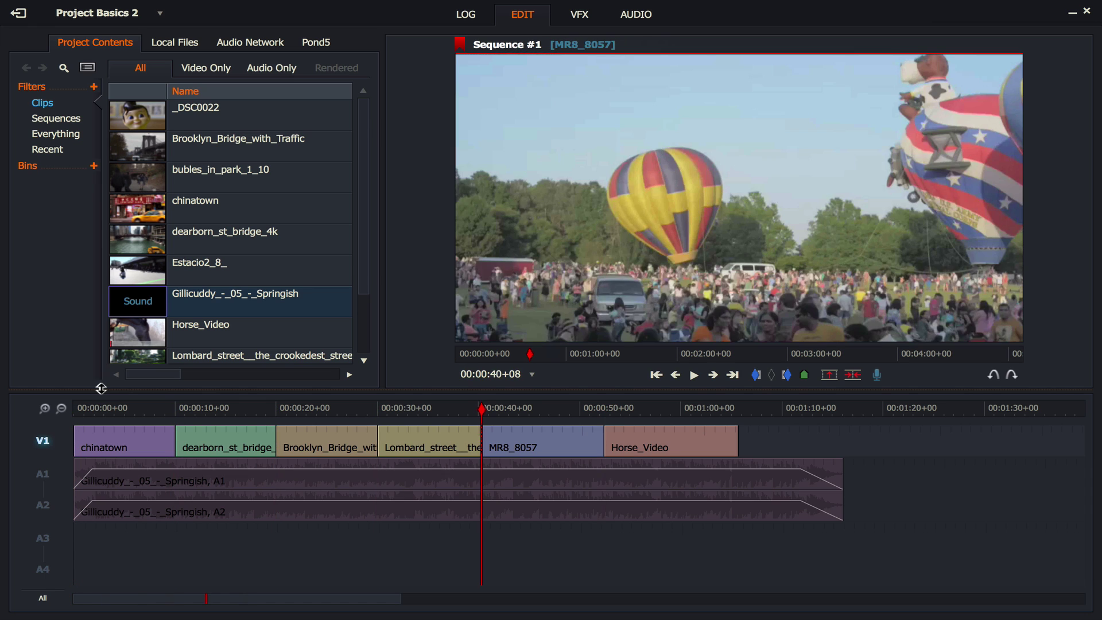
key("a")
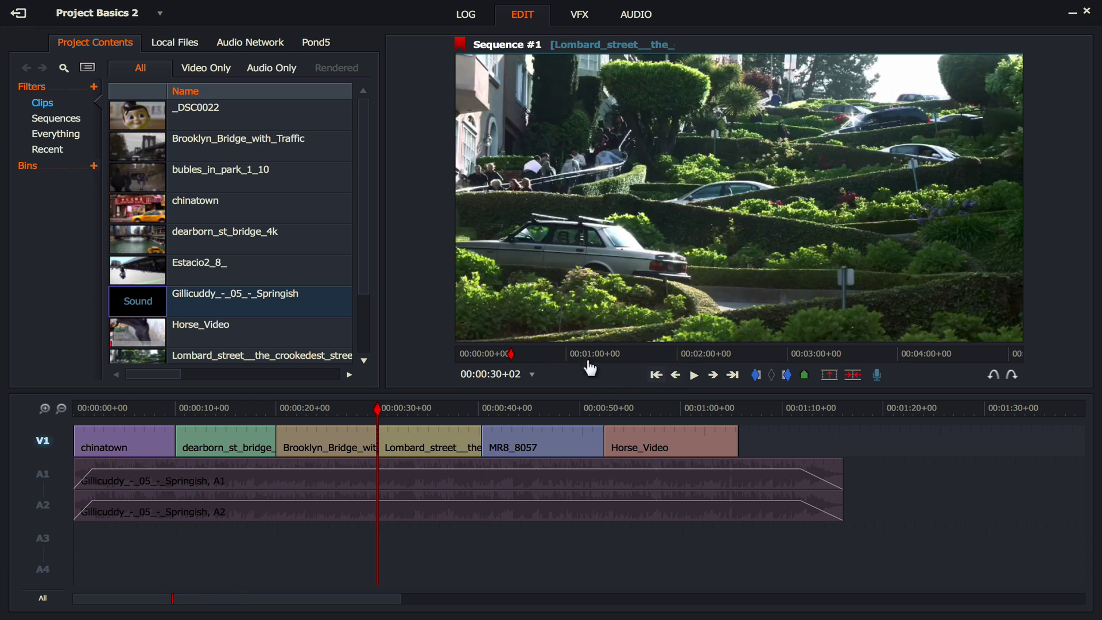
key("a")
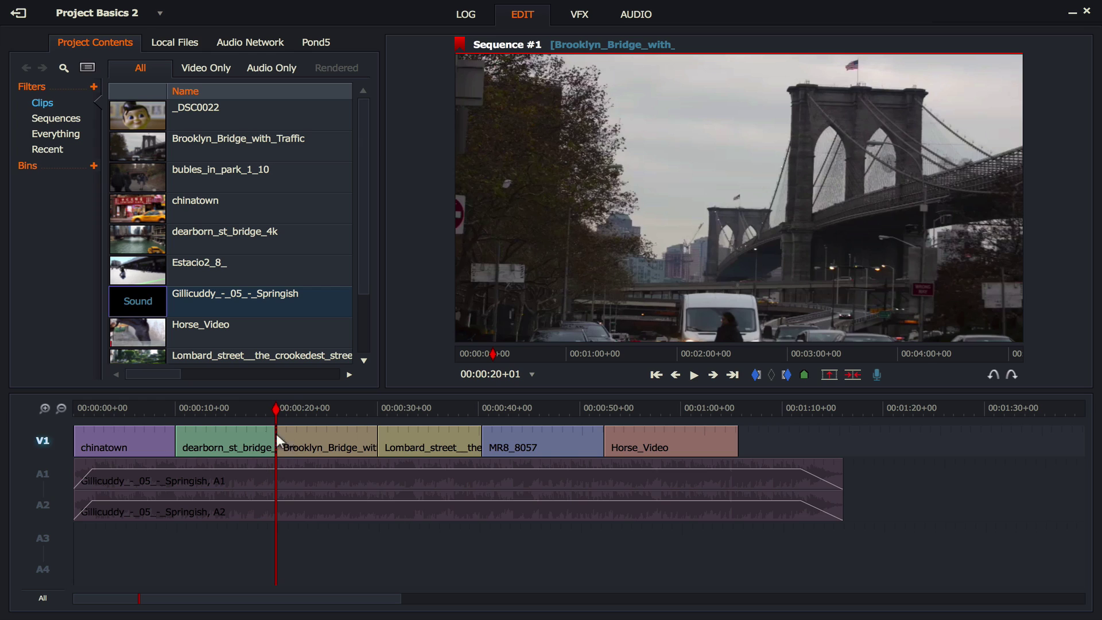
Step: Open chinatown as a source clip, insert it at the playhead, then drag the copy out
left_click(144, 205)
double_click(144, 204)
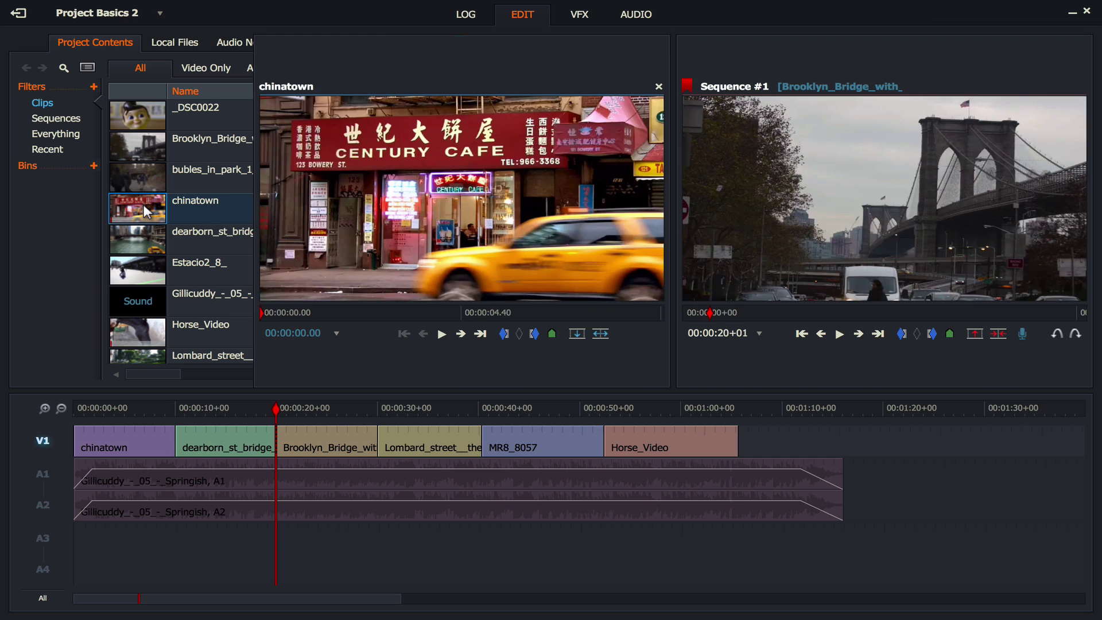
left_click(599, 337)
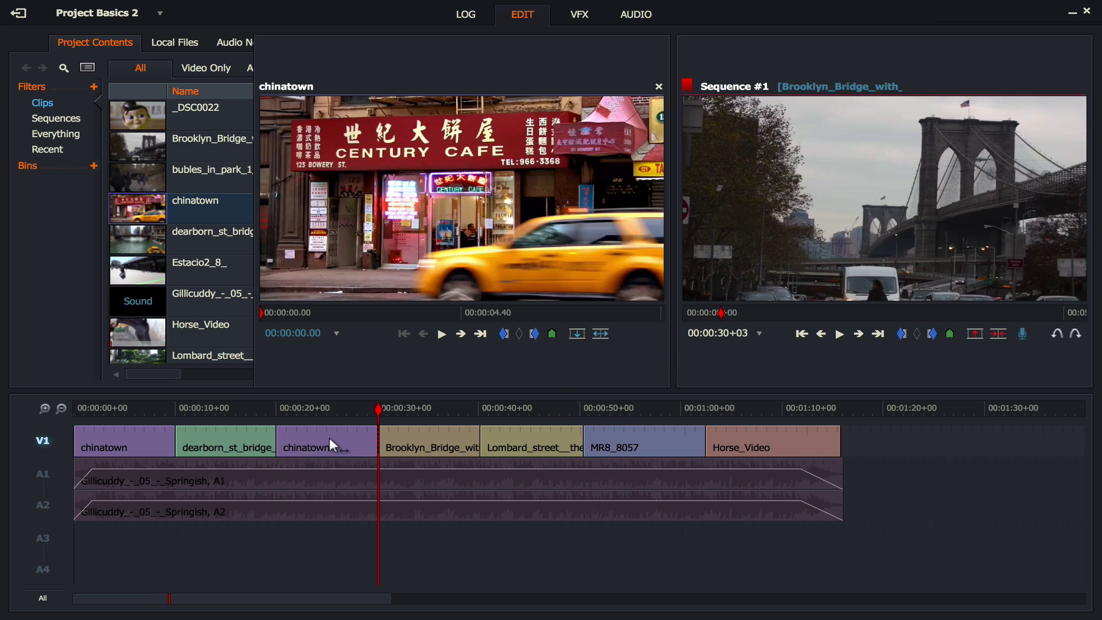
left_click_drag(326, 442, 340, 346)
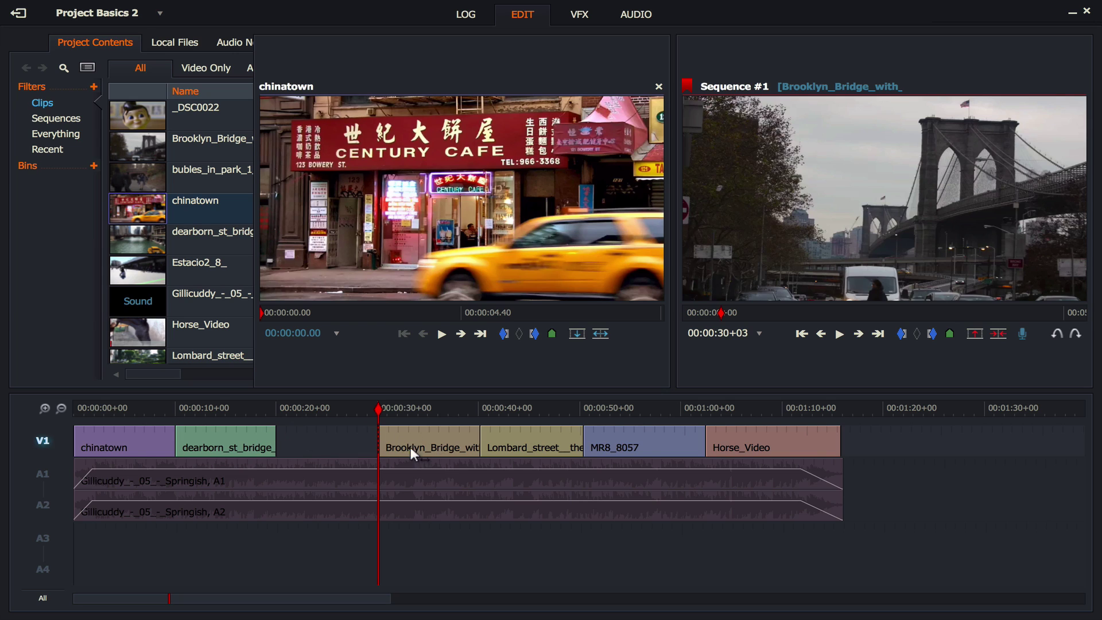
Step: Trim Brooklyn_Bridge's head and slide dearborn to about 18 s and Brooklyn_Bridge to about 33 s
key("a")
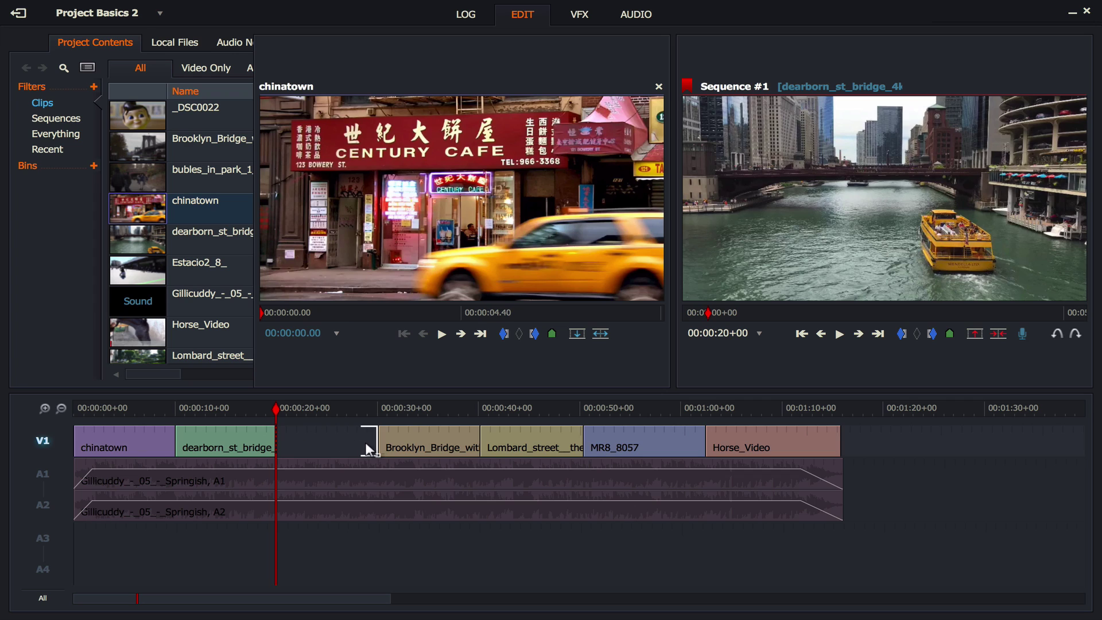
left_click_drag(367, 447, 450, 449)
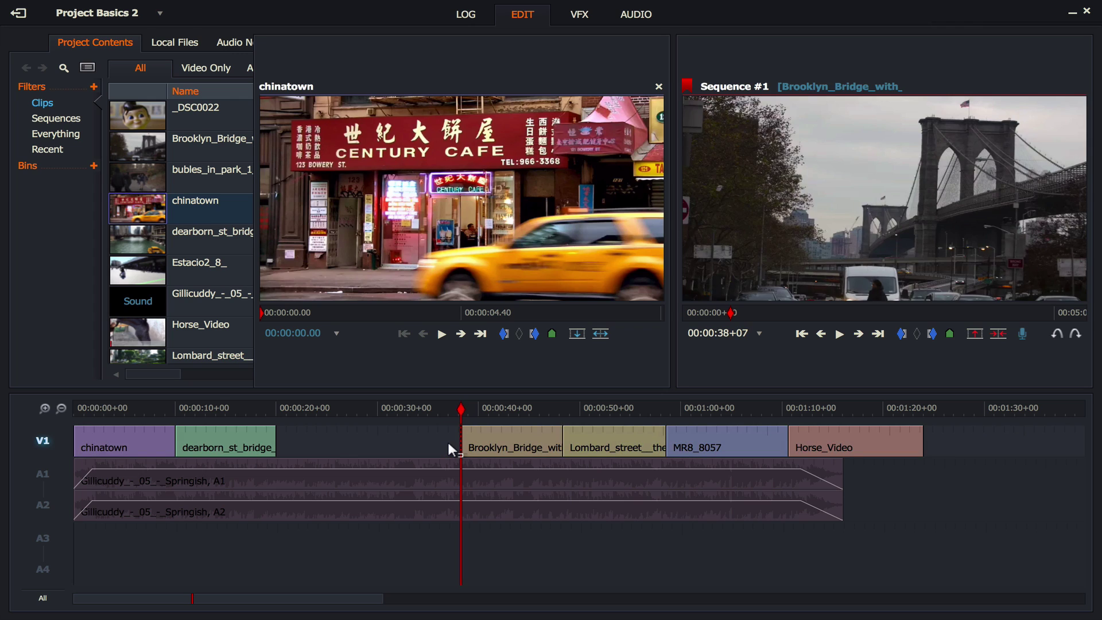
left_click_drag(219, 436, 306, 436)
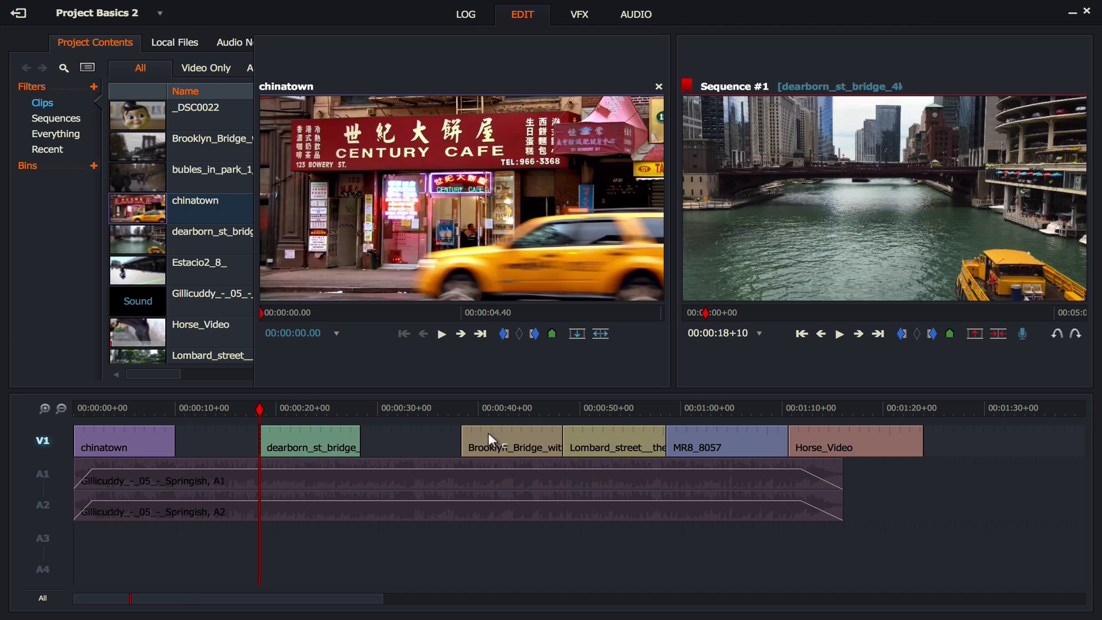
left_click_drag(496, 438, 450, 443)
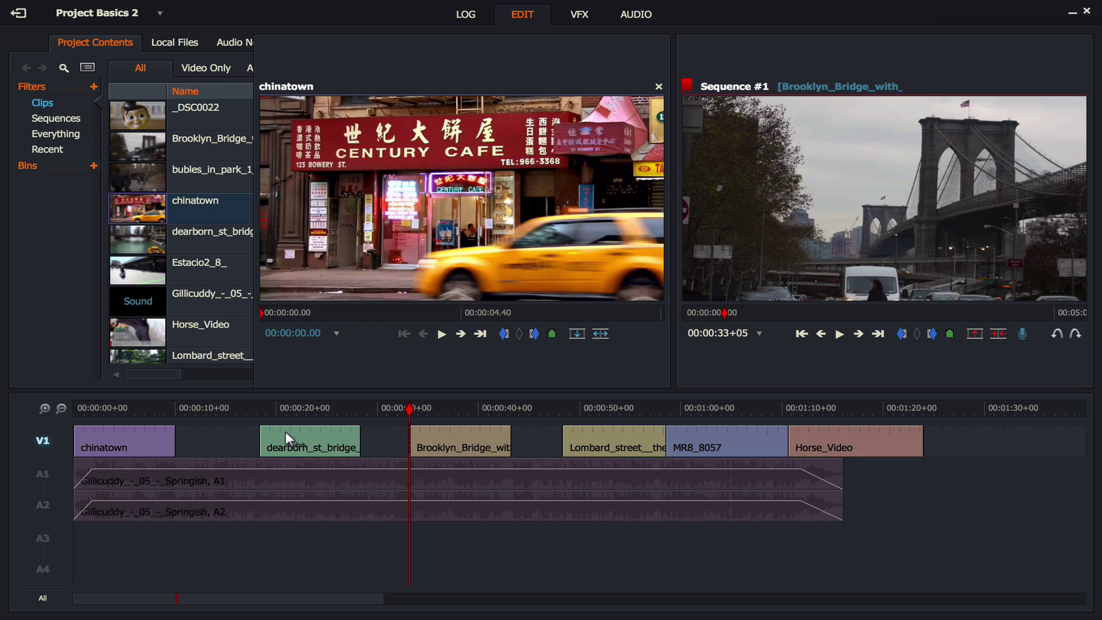
Step: Close the V1 gaps after chinatown and before Brooklyn_Bridge_with_Traffic
right_click(215, 441)
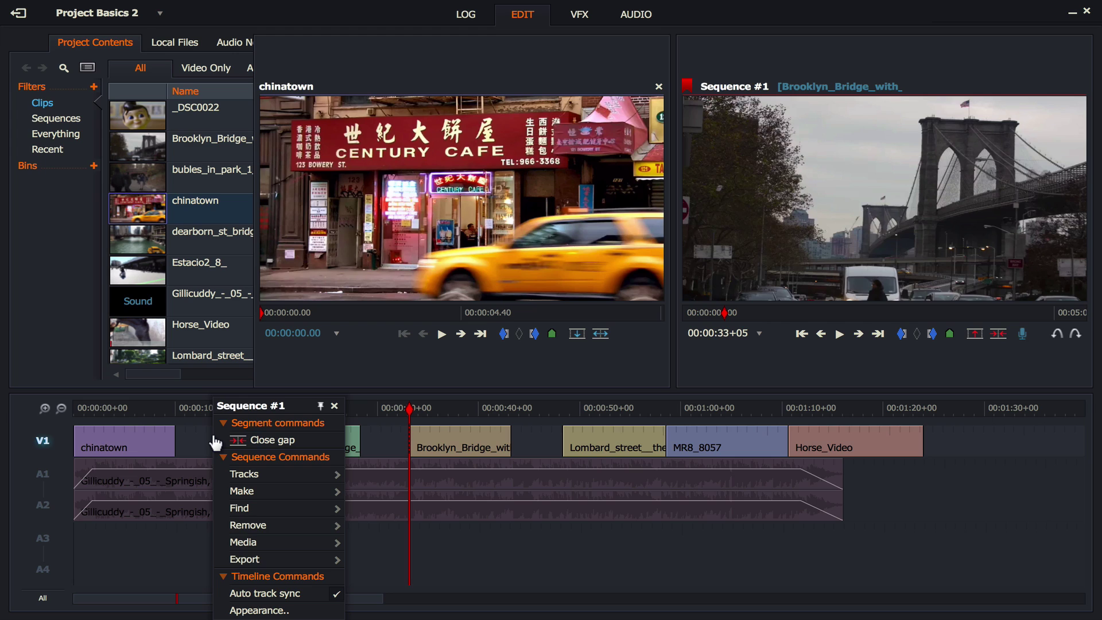
left_click(254, 441)
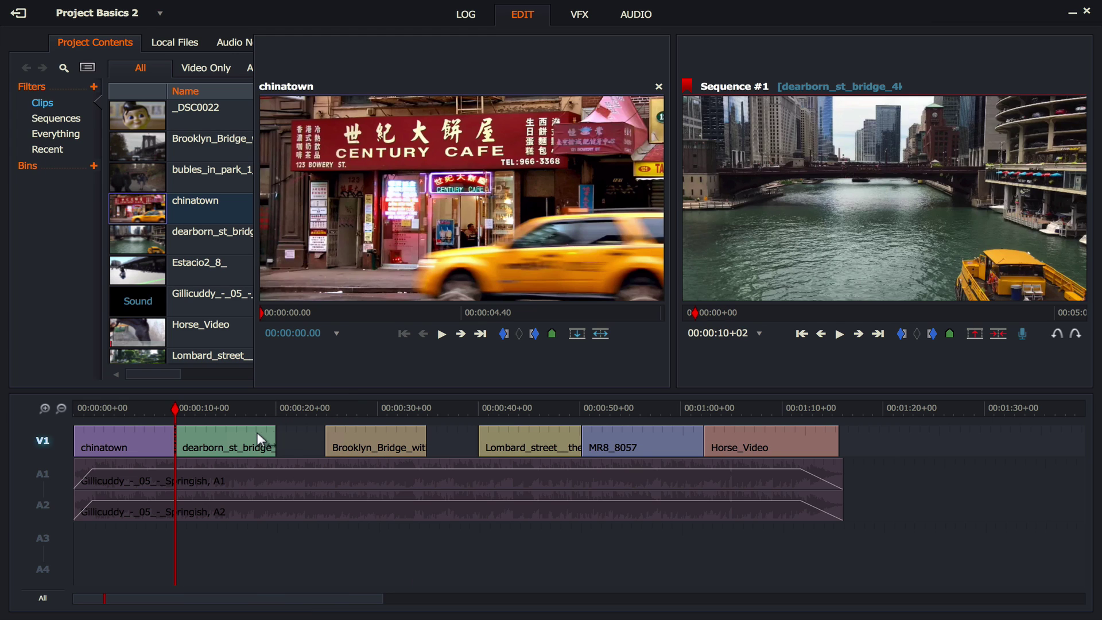
right_click(302, 442)
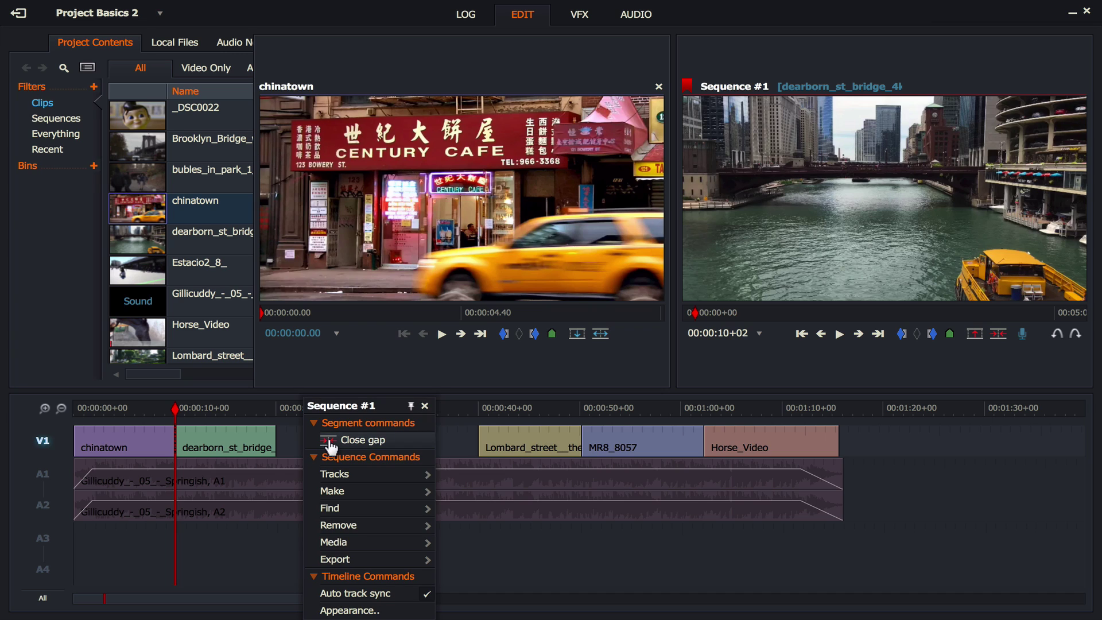
left_click(328, 438)
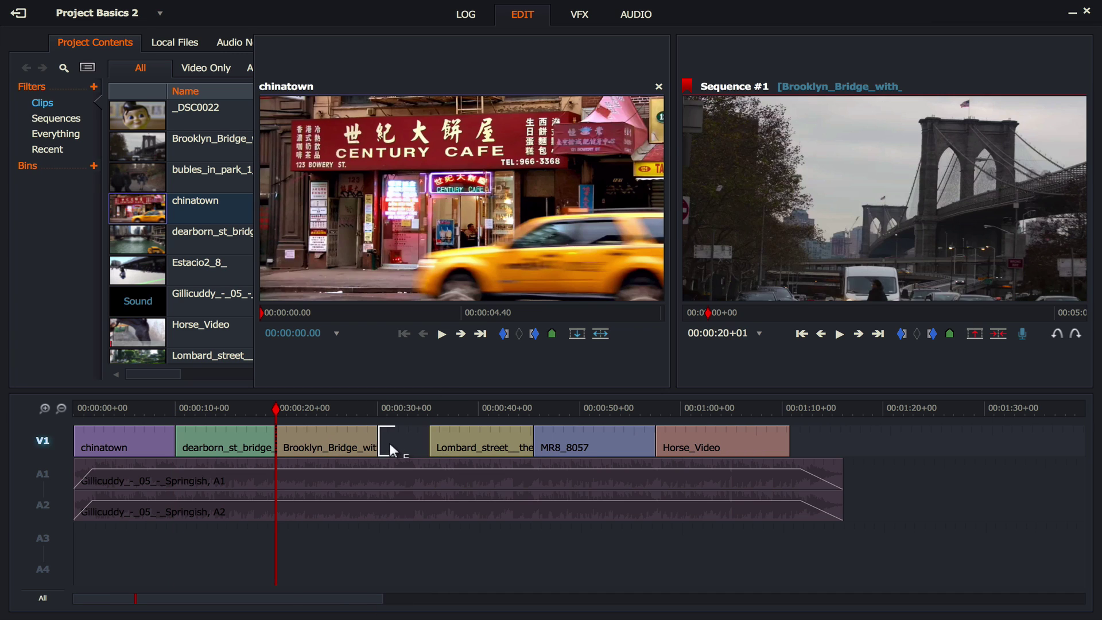
Step: Adjust and review the gap before Lombard_street, then close it
mouse_move(458, 446)
left_mouse_down()
mouse_move(476, 443)
mouse_move(439, 441)
left_mouse_up()
left_click(382, 408)
left_click_drag(370, 411, 429, 407)
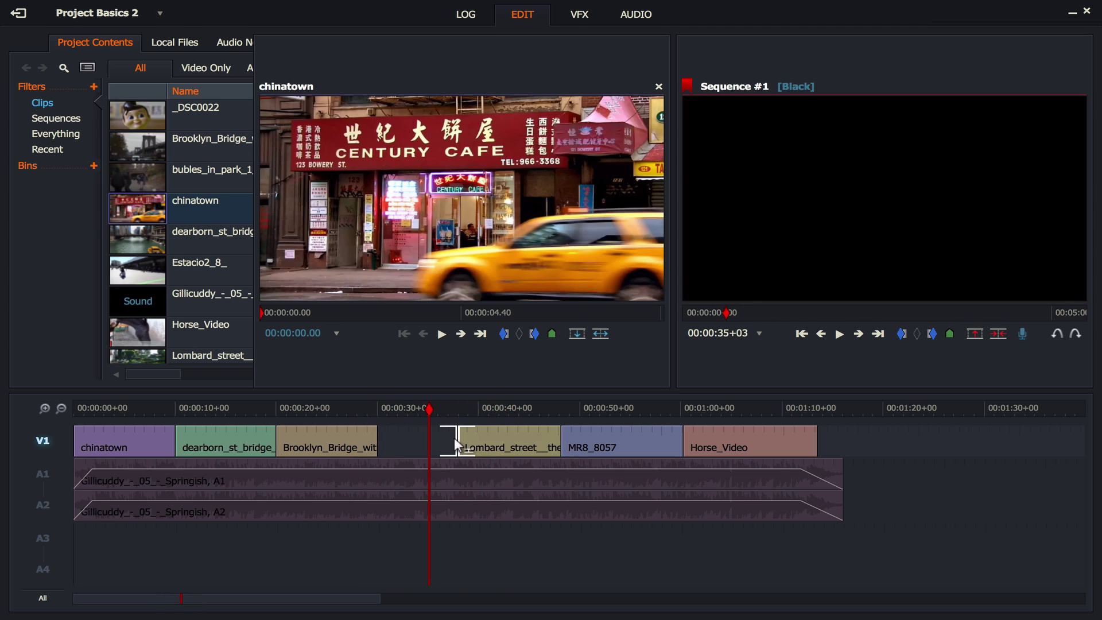
right_click(412, 441)
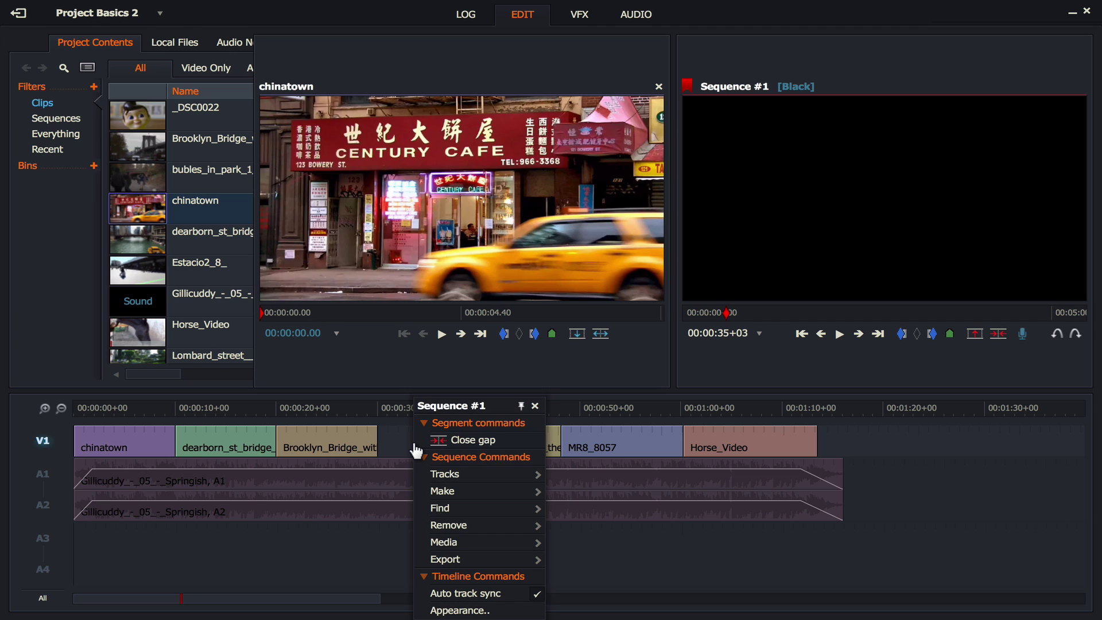
left_click(436, 439)
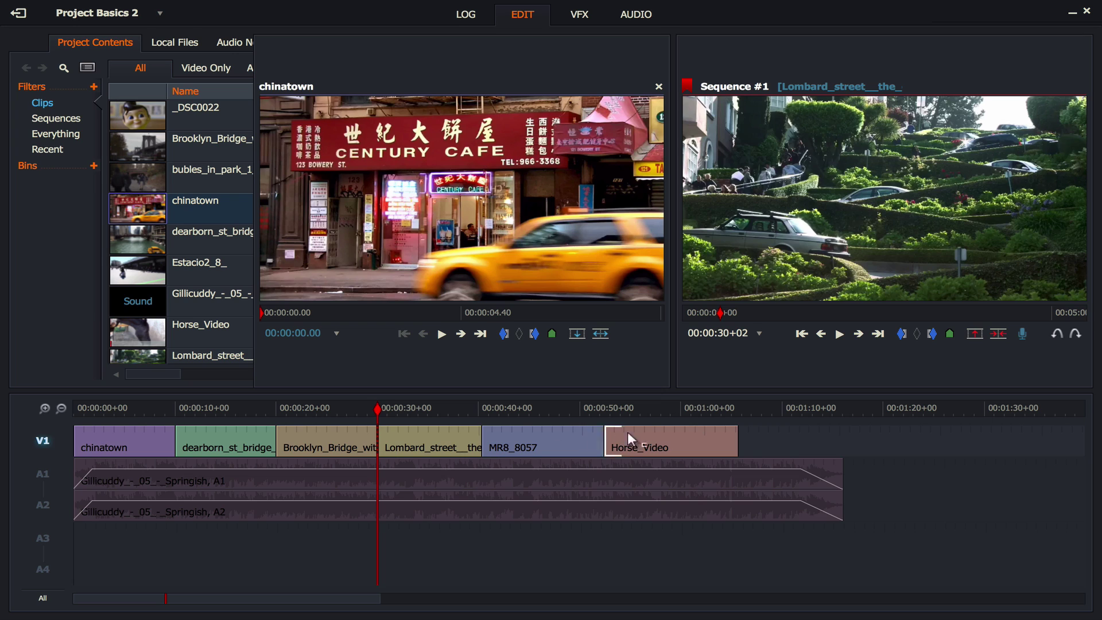
left_click(659, 87)
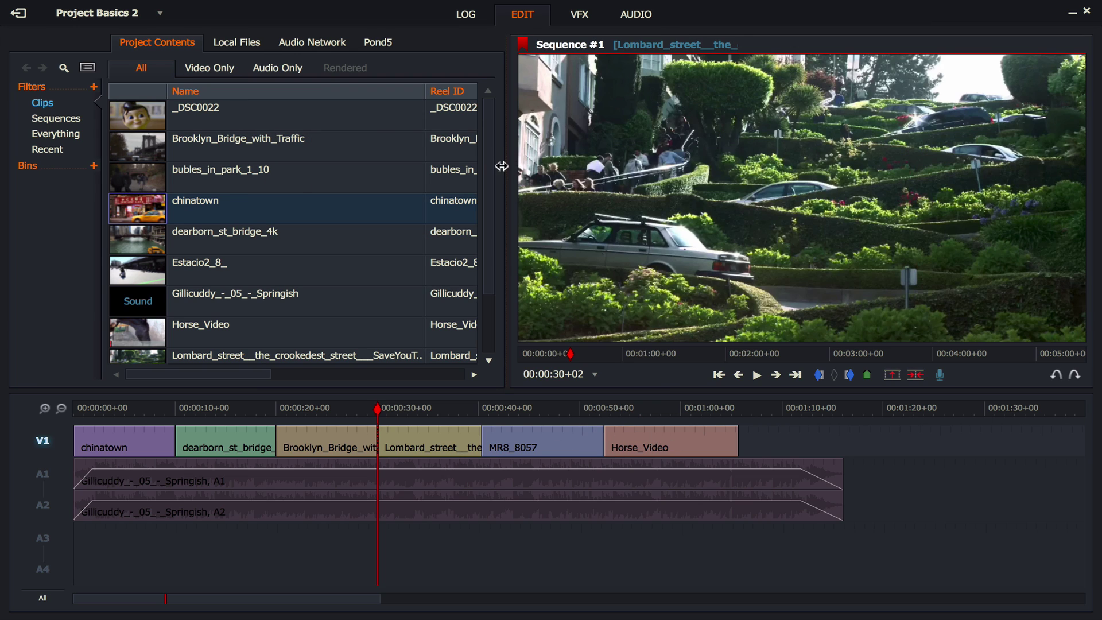
left_click_drag(505, 167, 393, 170)
left_click(242, 409)
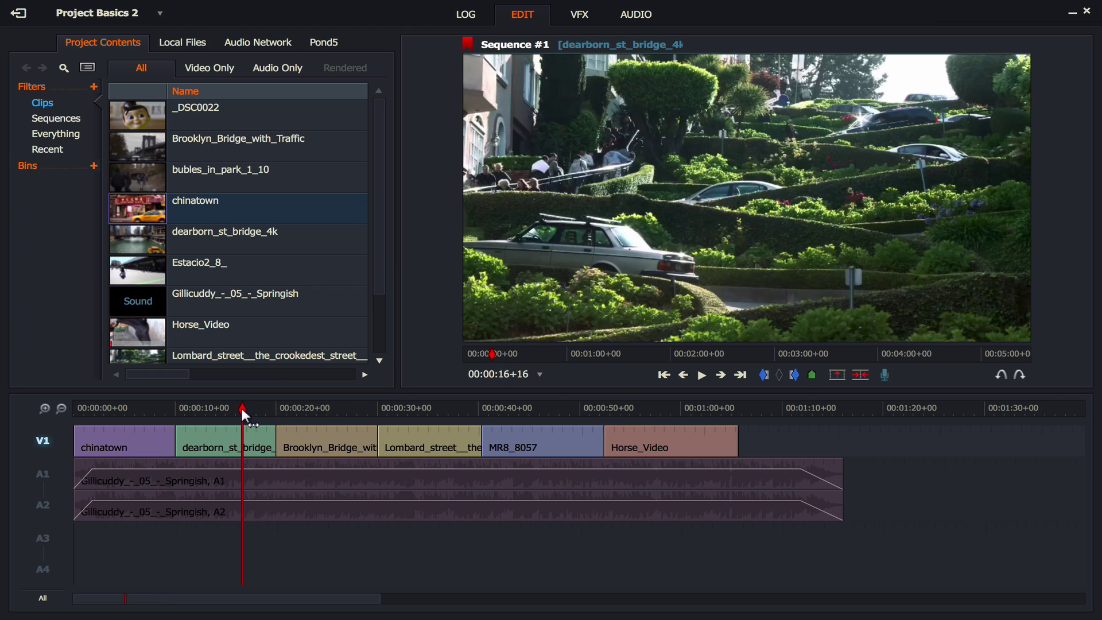
mouse_move(315, 436)
left_mouse_down()
mouse_move(637, 402)
mouse_move(793, 429)
mouse_move(329, 447)
left_mouse_up()
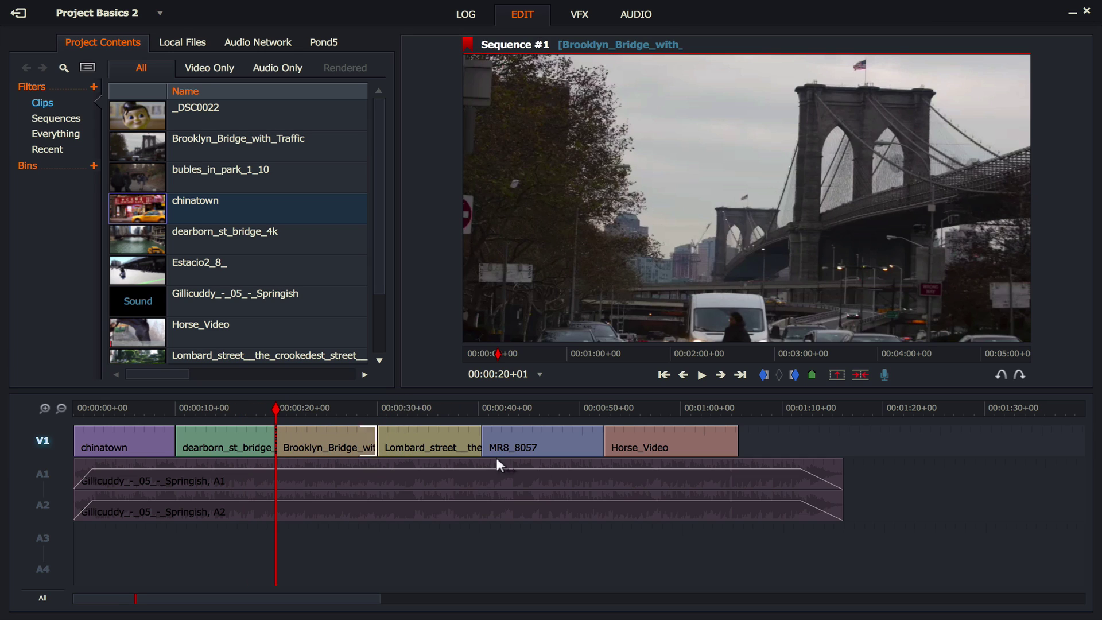
left_click_drag(644, 439, 740, 437)
left_click_drag(580, 436, 642, 435)
left_click_drag(459, 443, 532, 440)
left_click_drag(359, 439, 441, 440)
Step: Mark in at Brooklyn_Bridge's start and out at Horse_Video's end (00:01:05+17), then shift clips and back
left_click(763, 376)
key("s")
key("s")
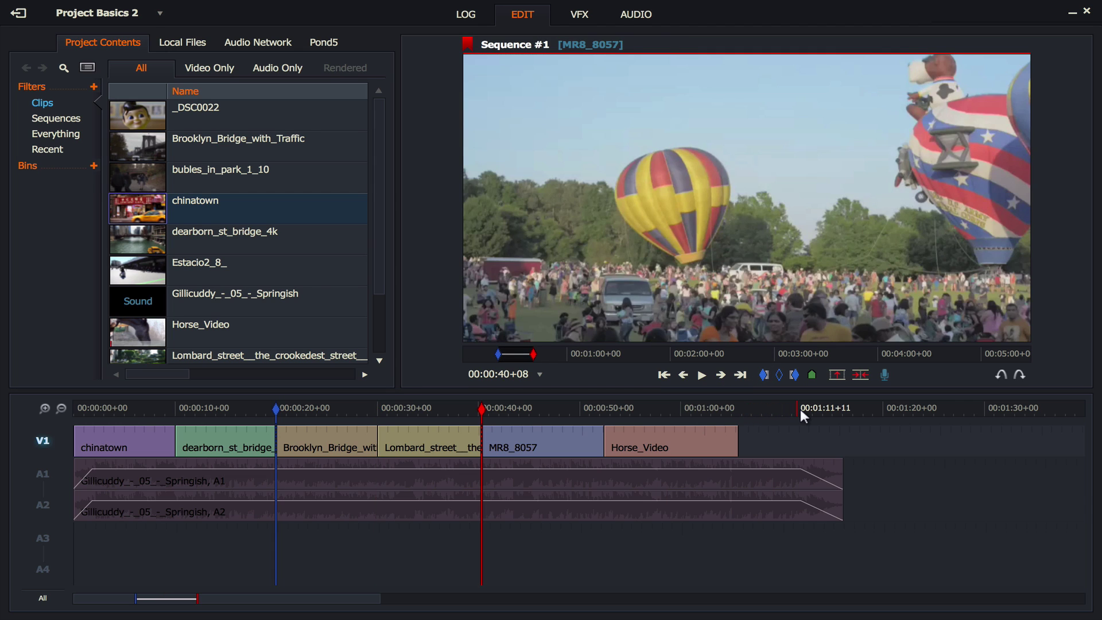
key("s")
key("s")
left_click(795, 376)
left_click(797, 377)
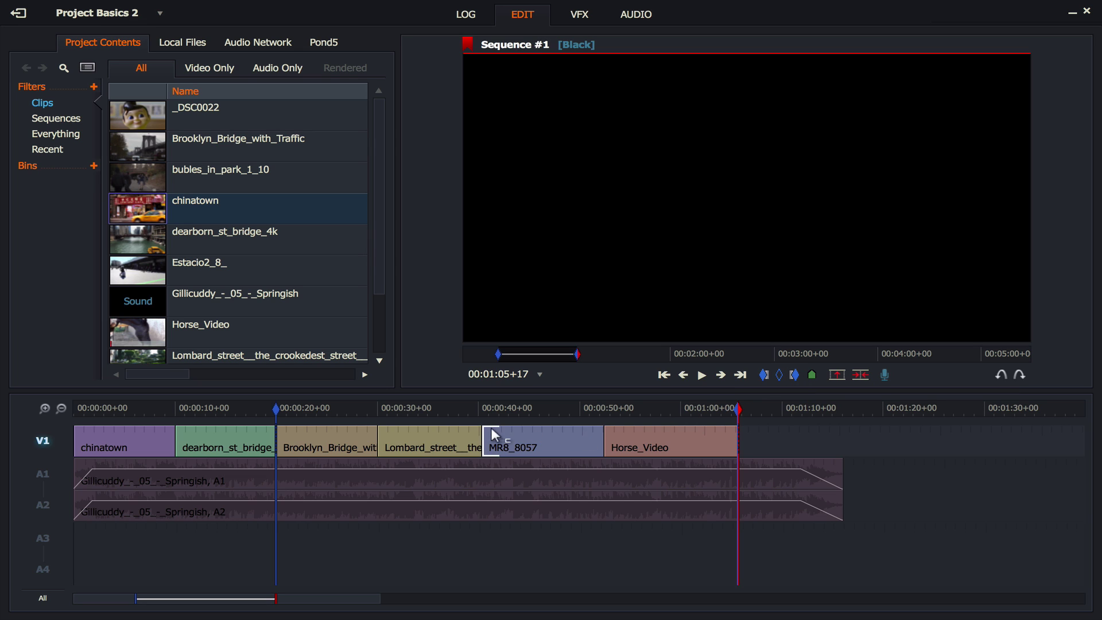
left_click_drag(430, 436, 550, 449)
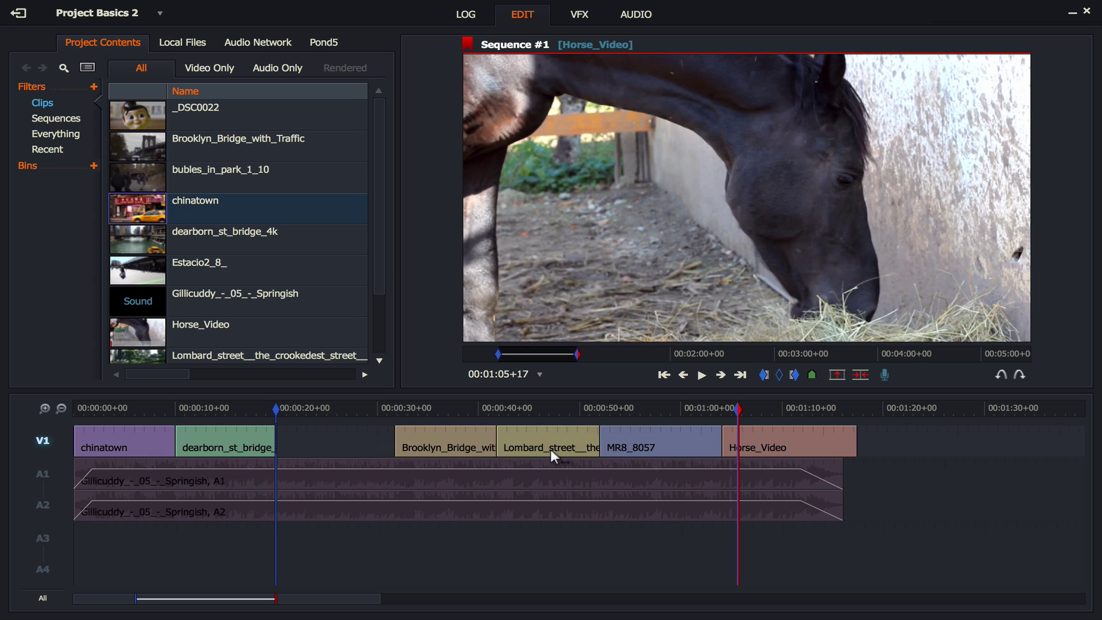
left_click_drag(559, 437, 499, 439)
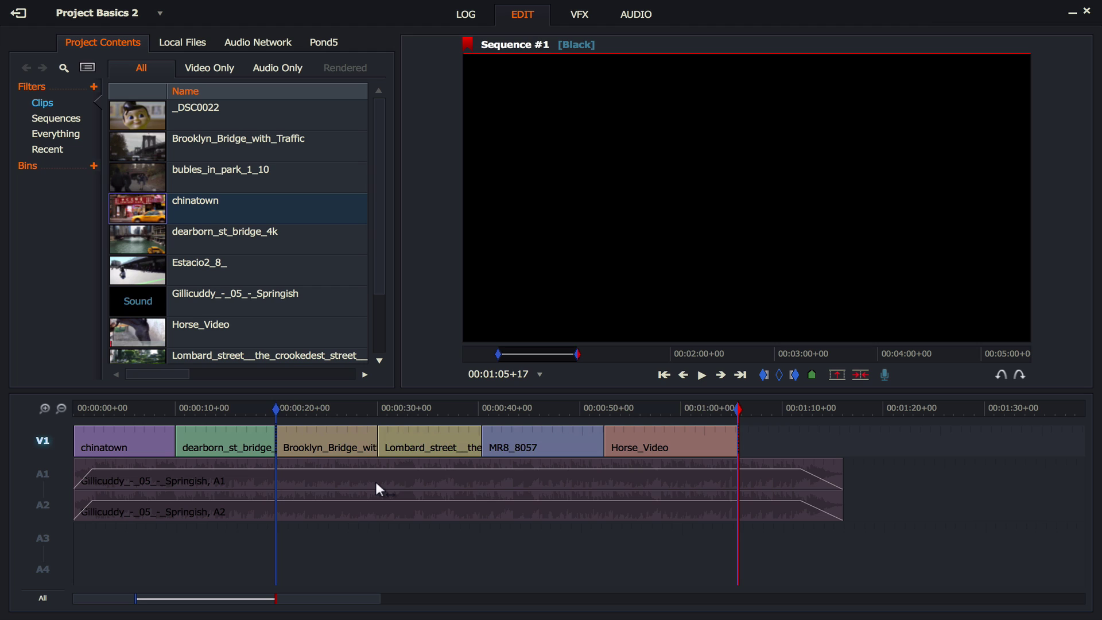
Step: Briefly play the sequence with A1/A2 selected, then clear all in and out marks
left_click(52, 486)
key("space")
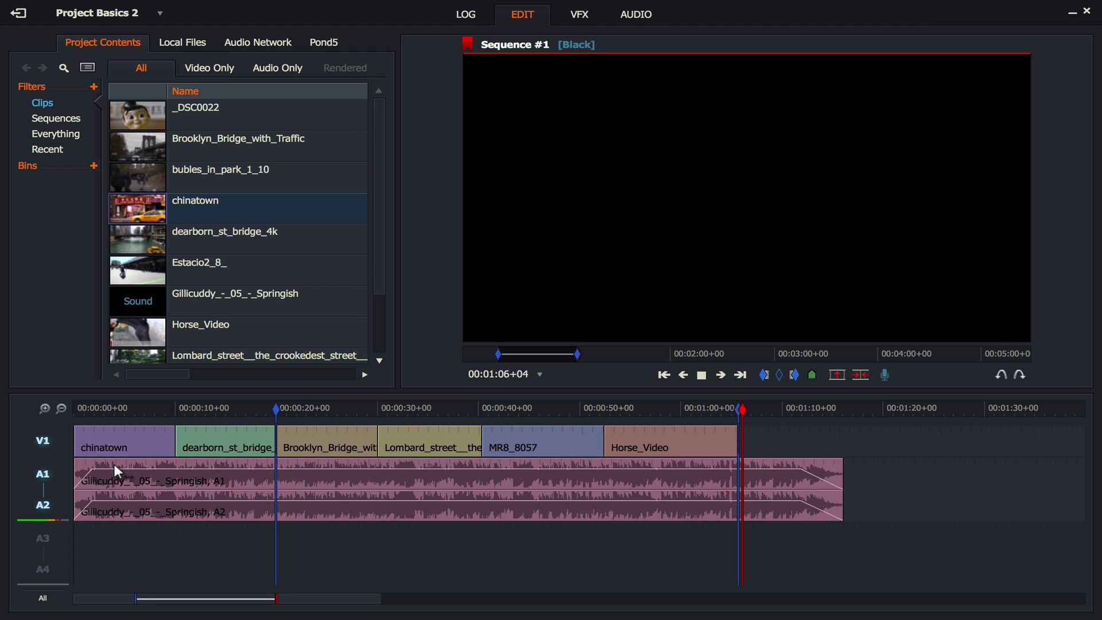
key("space")
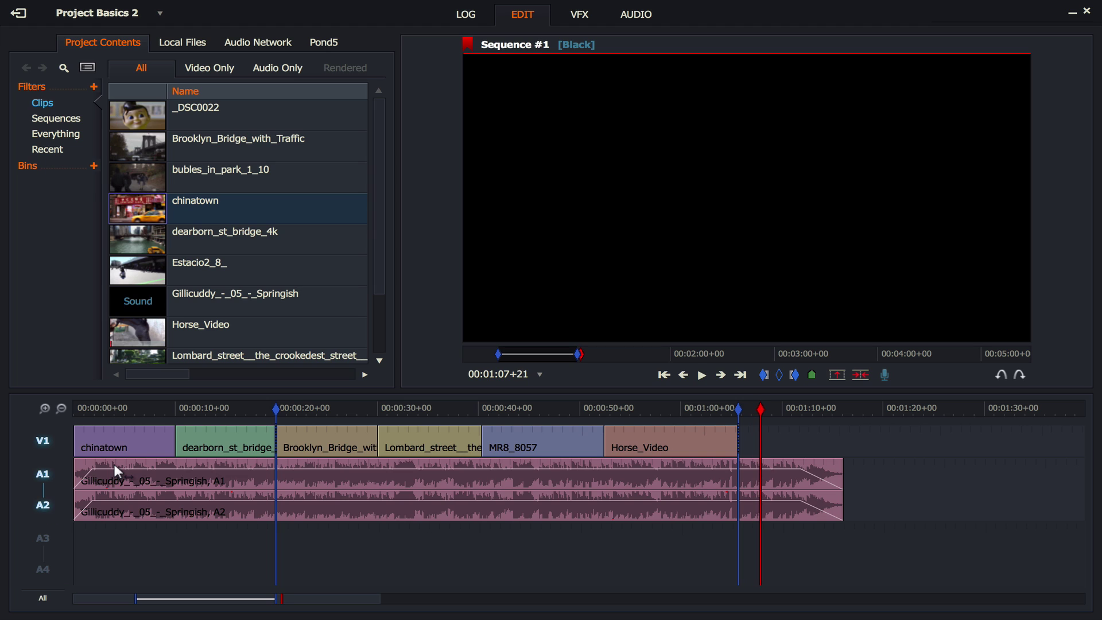
left_click(778, 375)
Step: Mark in at Lombard_street's start (00:00:30+02) and out at Horse_Video's start (00:00:52+10)
key("a")
key("a")
key("a")
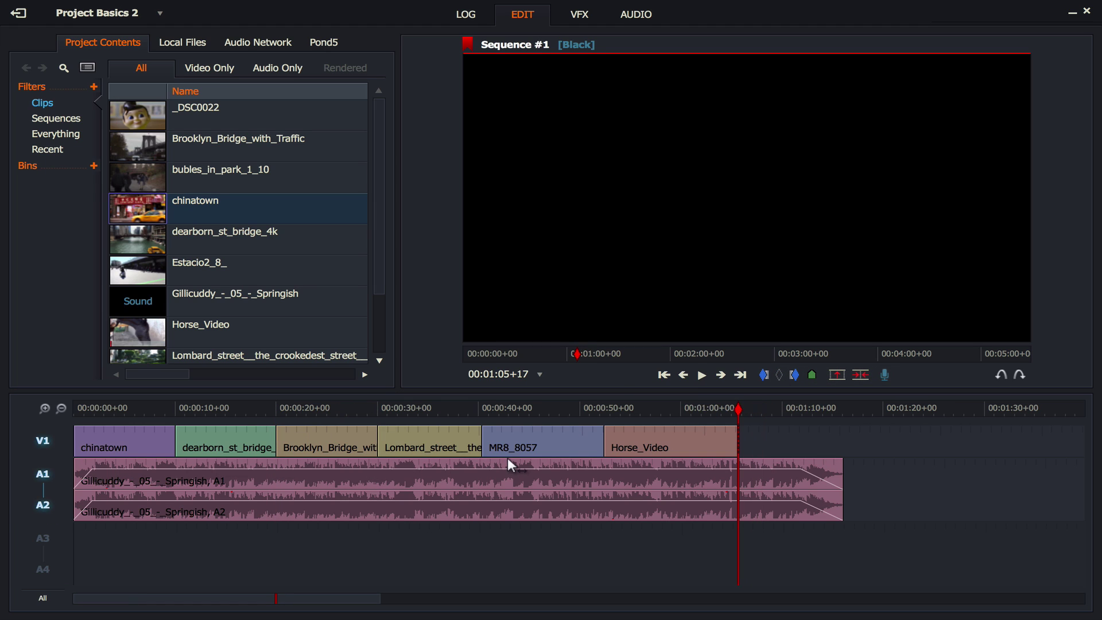
key("a")
key("a")
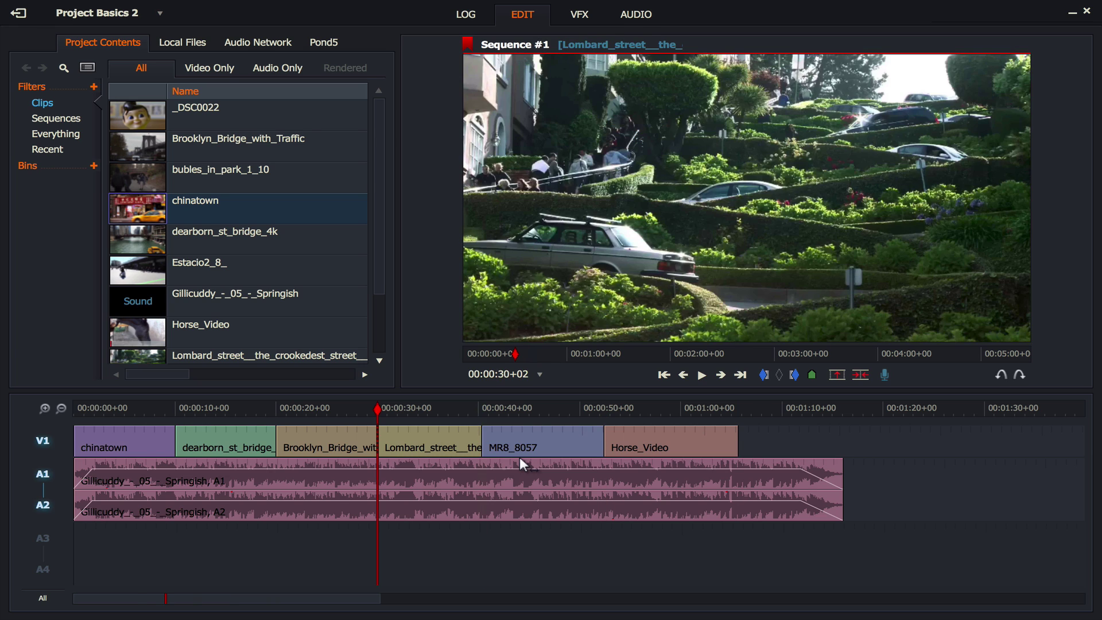
key("s")
left_click(765, 376)
key("s")
key("s")
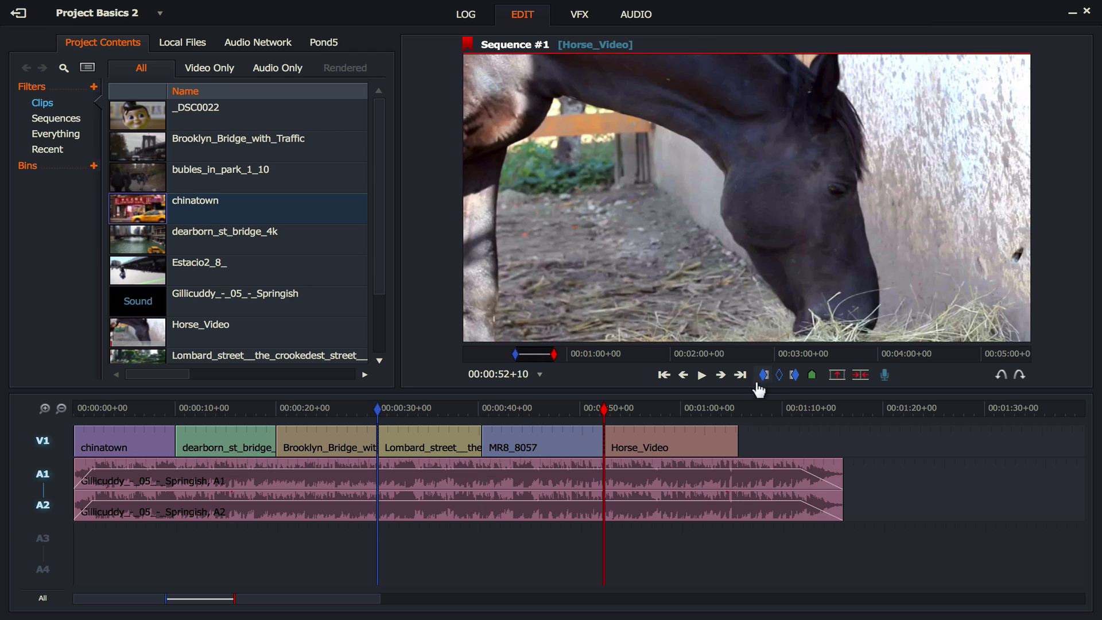
left_click(794, 376)
mouse_move(402, 443)
left_mouse_down()
mouse_move(915, 443)
mouse_move(406, 451)
left_mouse_up()
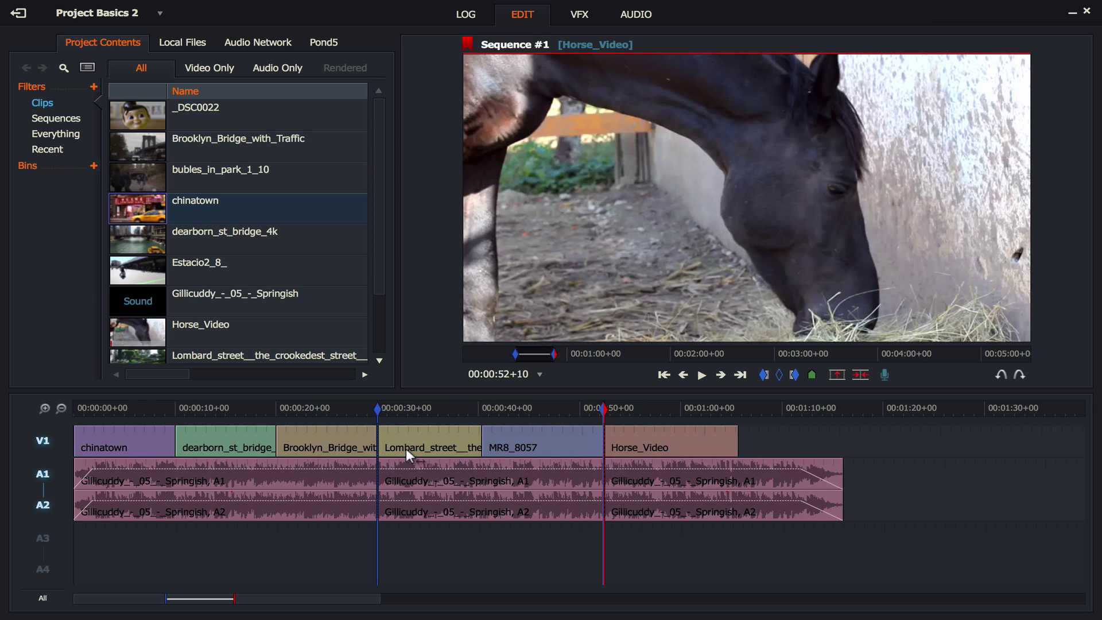
Step: Clear all marks, scrub past Horse_Video's end, and deselect the A1 music track
left_click(50, 474)
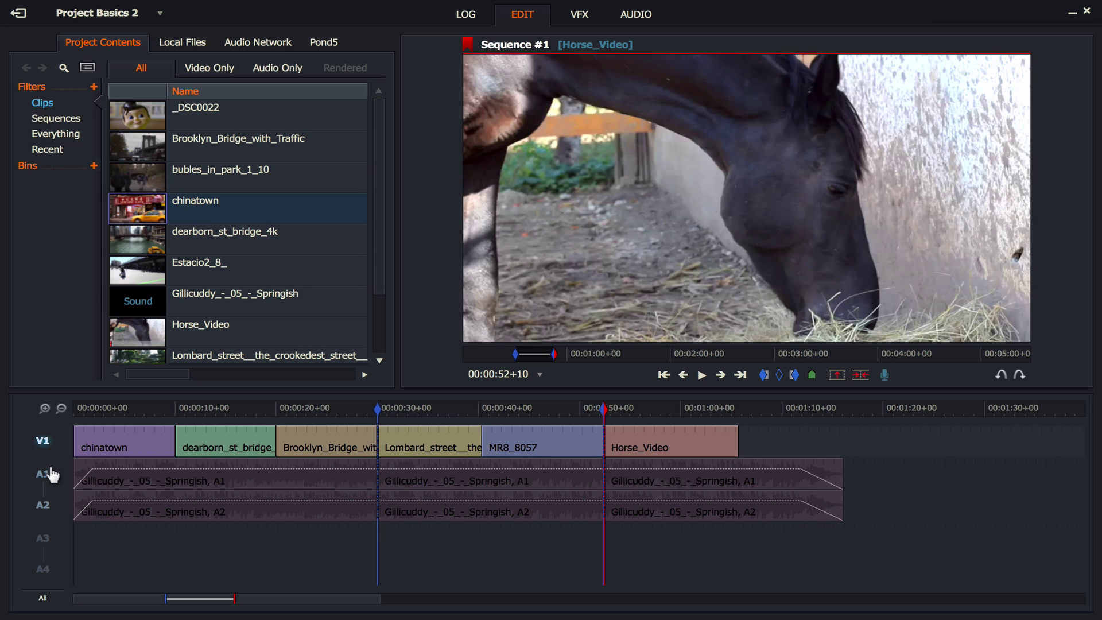
left_click(50, 474)
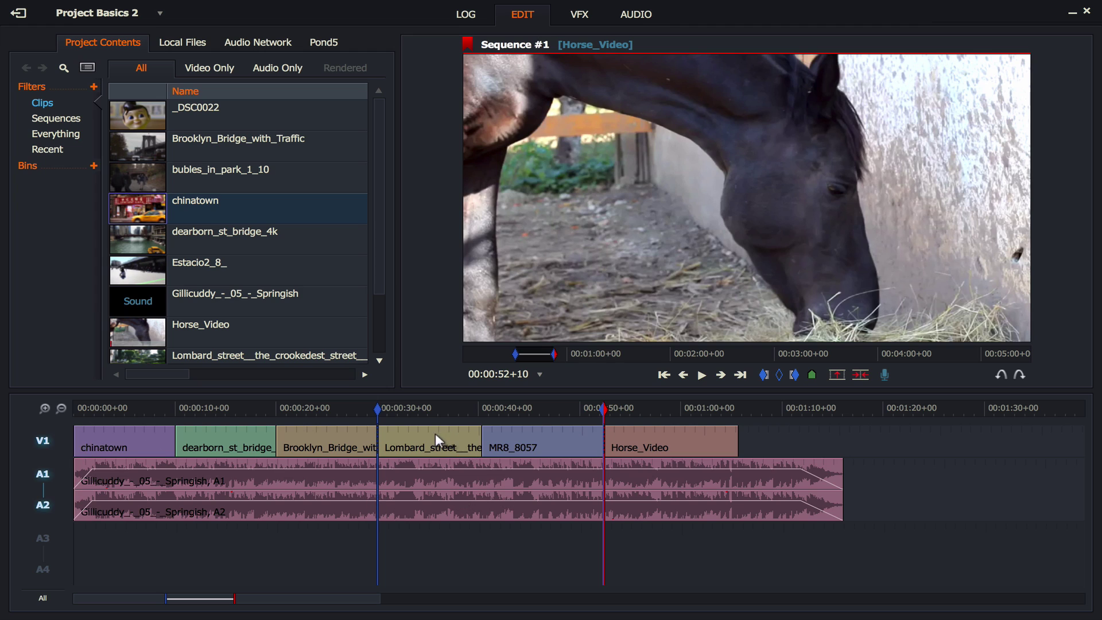
left_click(778, 374)
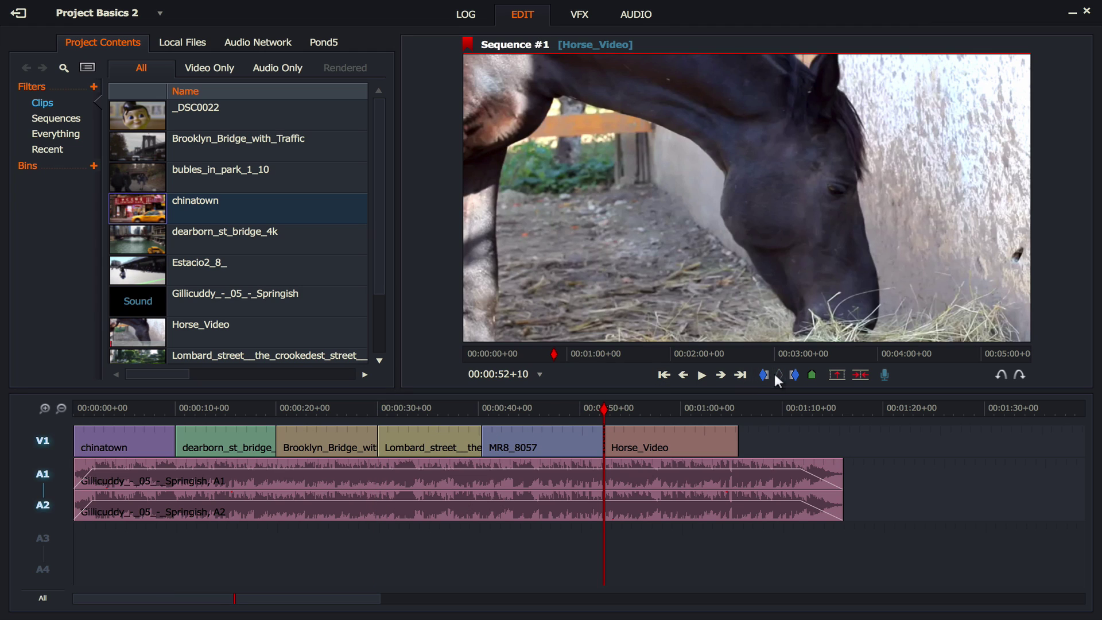
left_click(612, 409)
left_click_drag(615, 408, 533, 409)
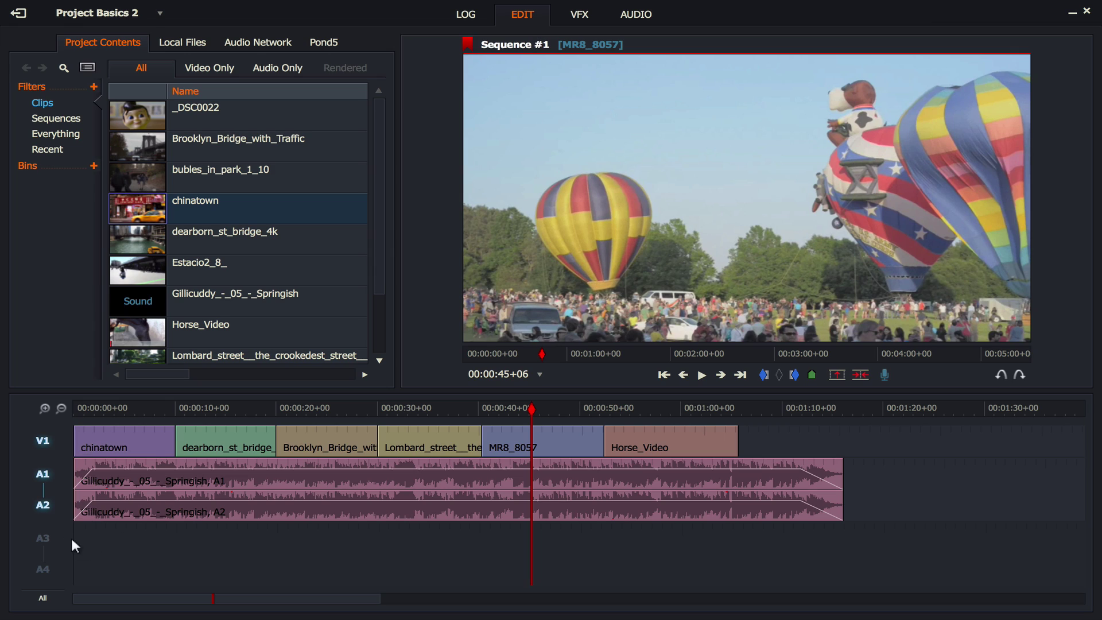
left_click(44, 479)
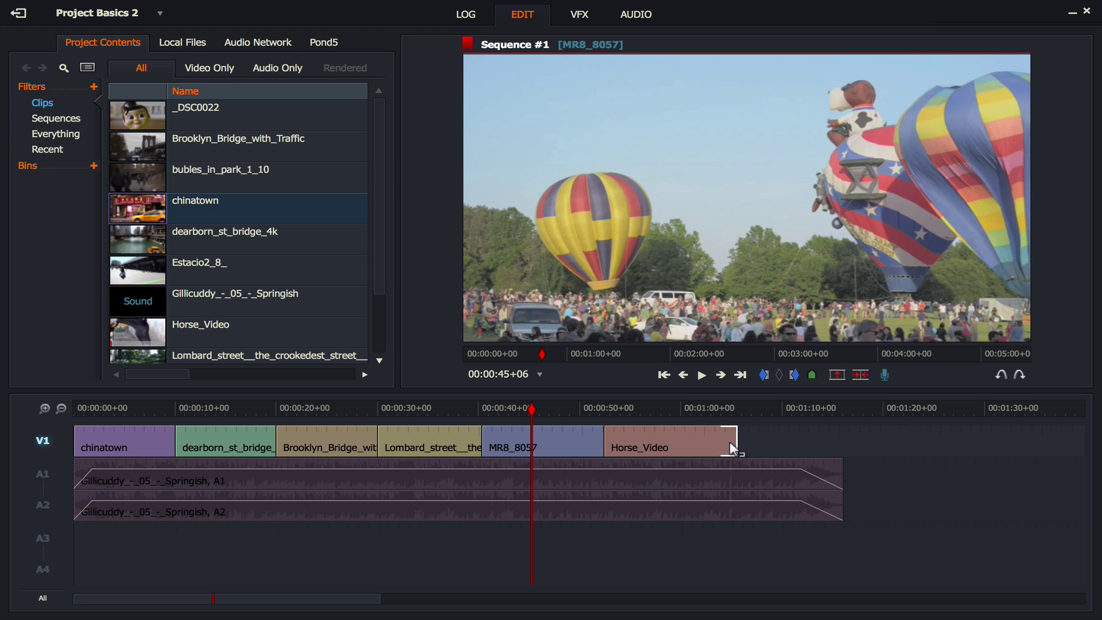
Step: Extend Horse_Video's end and split it at 00:01:06+19
mouse_move(785, 443)
left_mouse_down()
mouse_move(835, 443)
mouse_move(805, 446)
left_mouse_up()
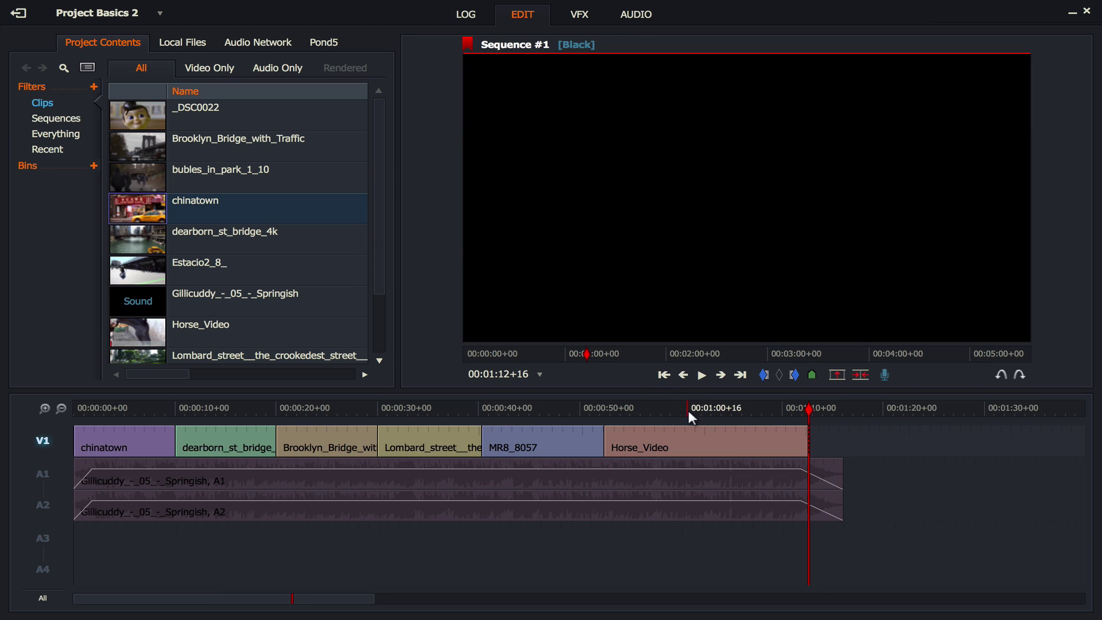
left_click(703, 409)
left_click_drag(703, 408, 749, 413)
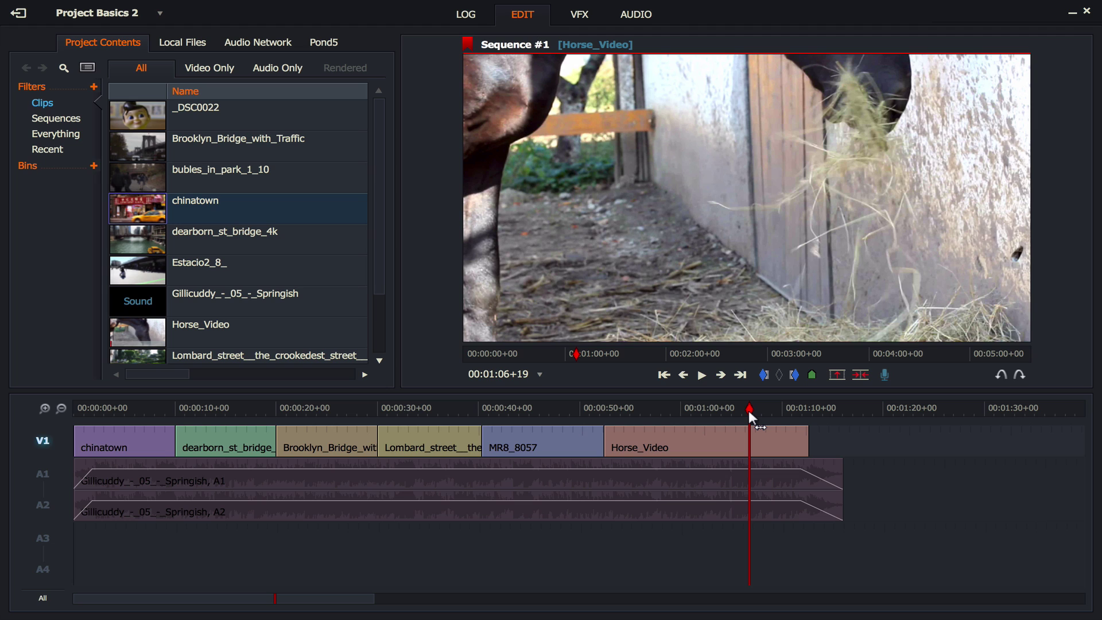
key("c")
Step: Delete the trailing Horse_Video piece beyond the split and park the playhead in MR8_8057
left_click_drag(746, 408, 691, 409)
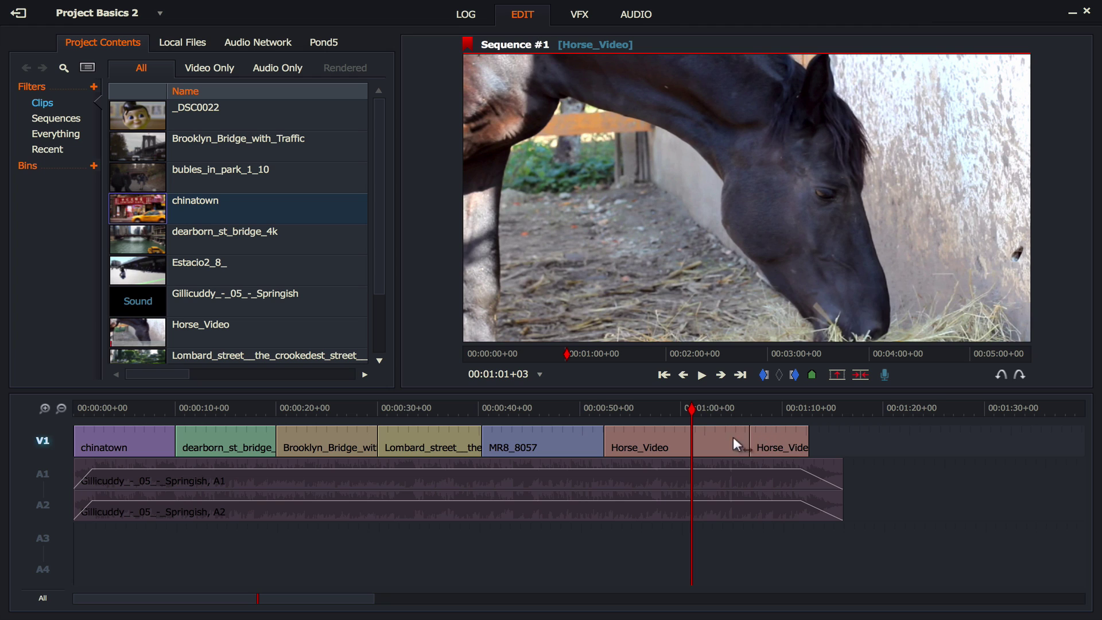
mouse_move(771, 440)
left_mouse_down()
mouse_move(811, 441)
mouse_move(789, 448)
left_mouse_up()
right_click(790, 447)
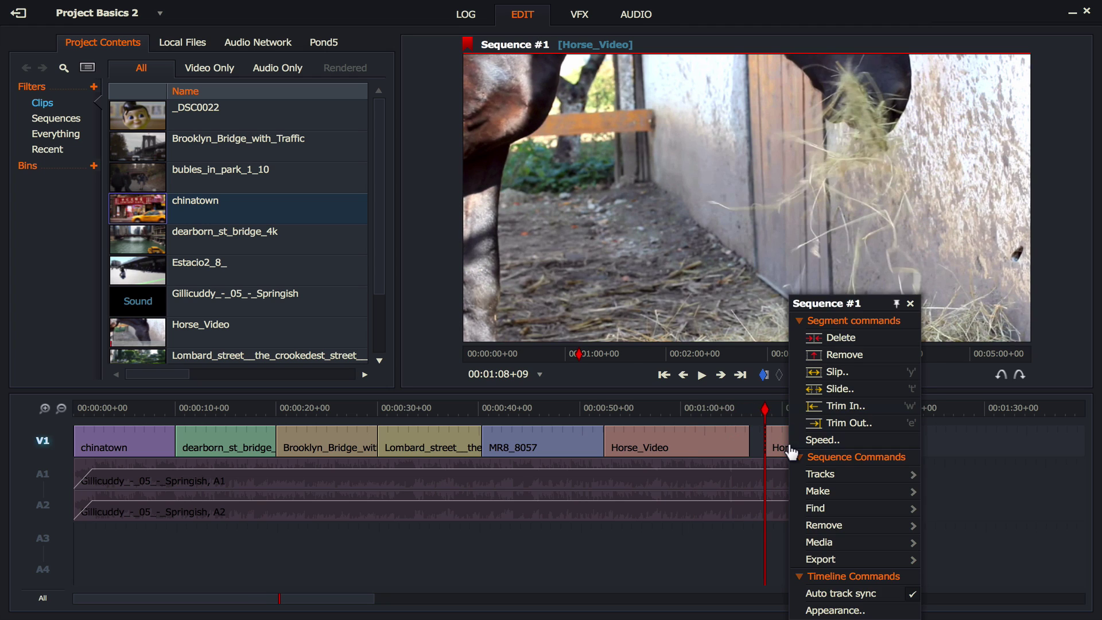
left_click(864, 342)
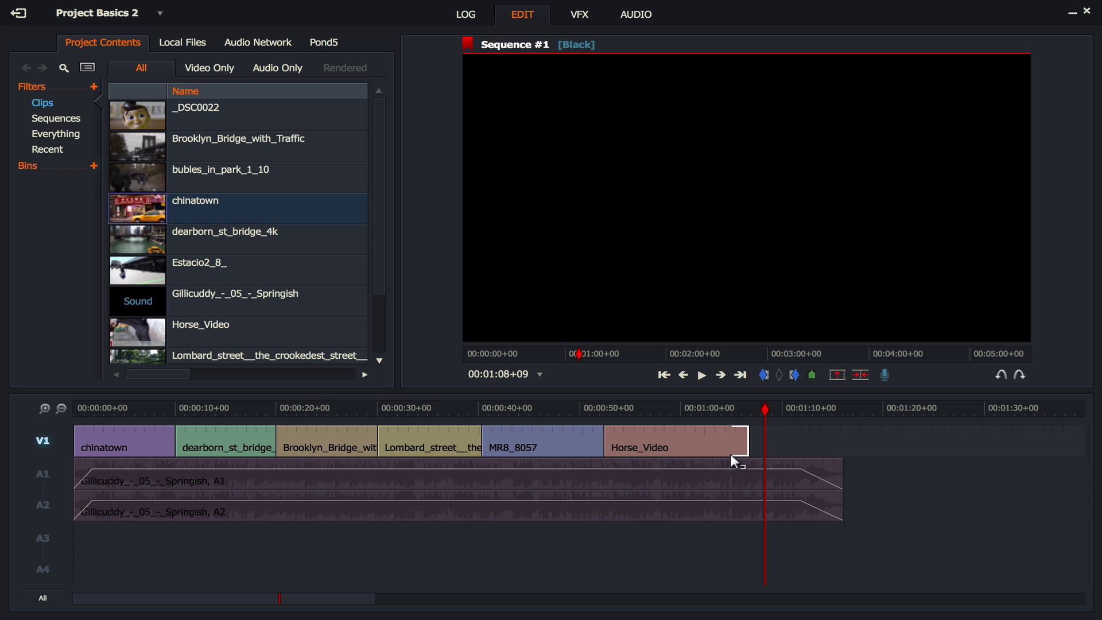
left_click(574, 408)
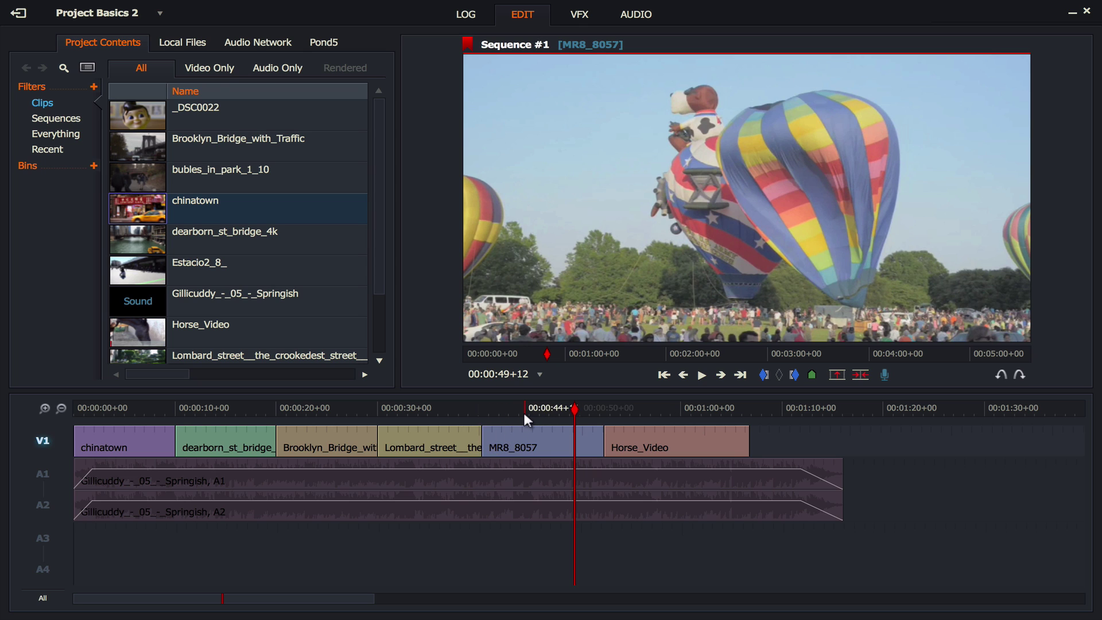
left_click_drag(553, 414, 192, 410)
key("space")
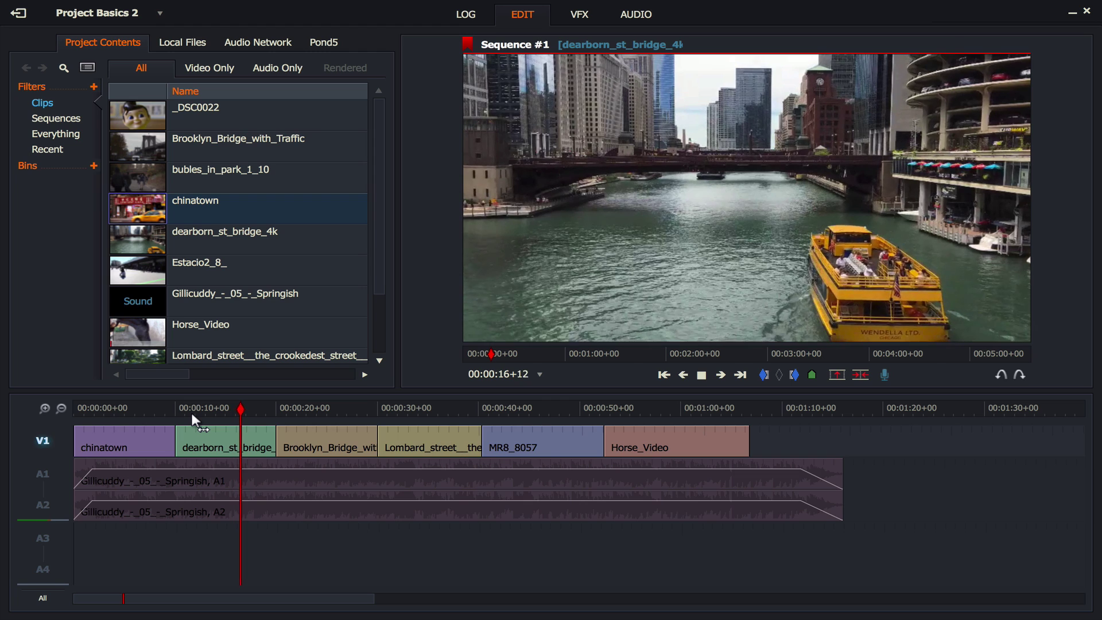
key("space")
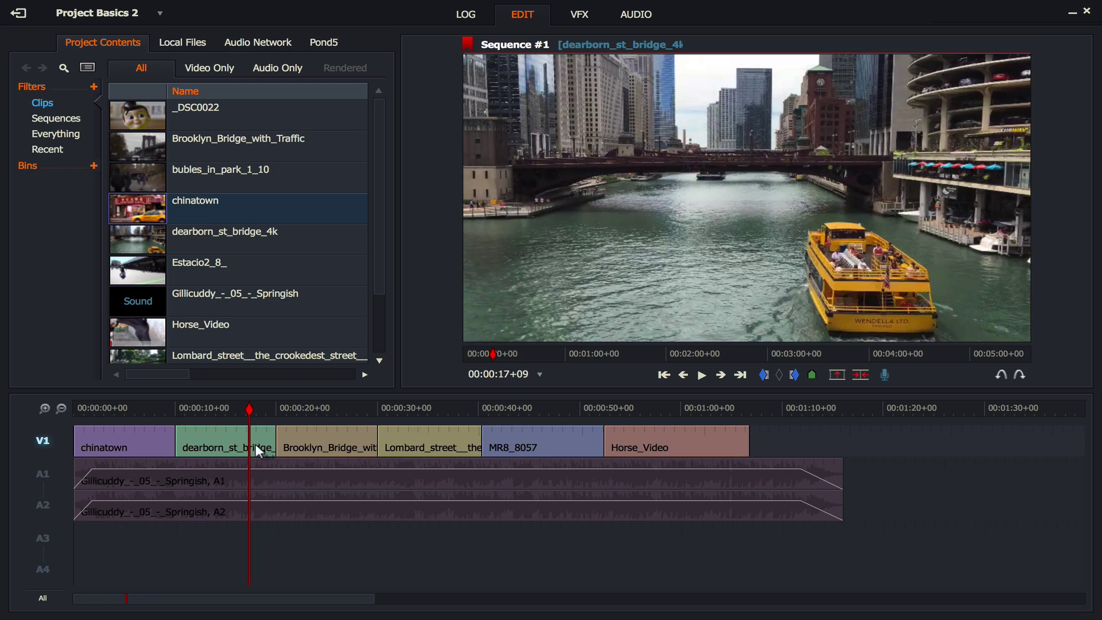
left_click(199, 408)
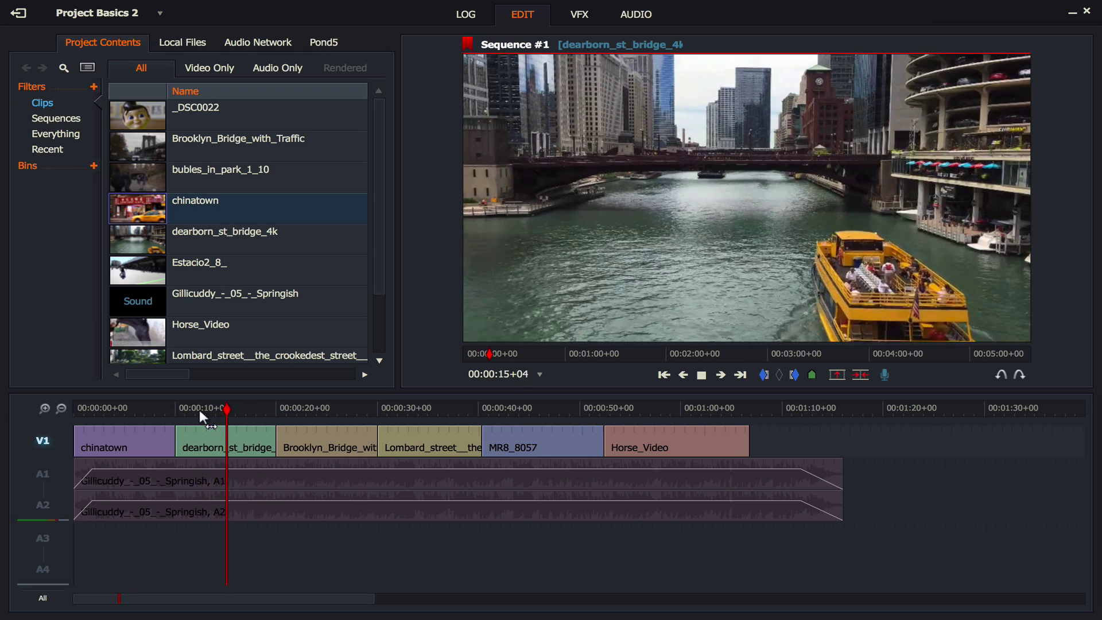
Step: Cut the dearborn_st_bridge_4k clip at the playhead and zoom the timeline in around the cut
key("c")
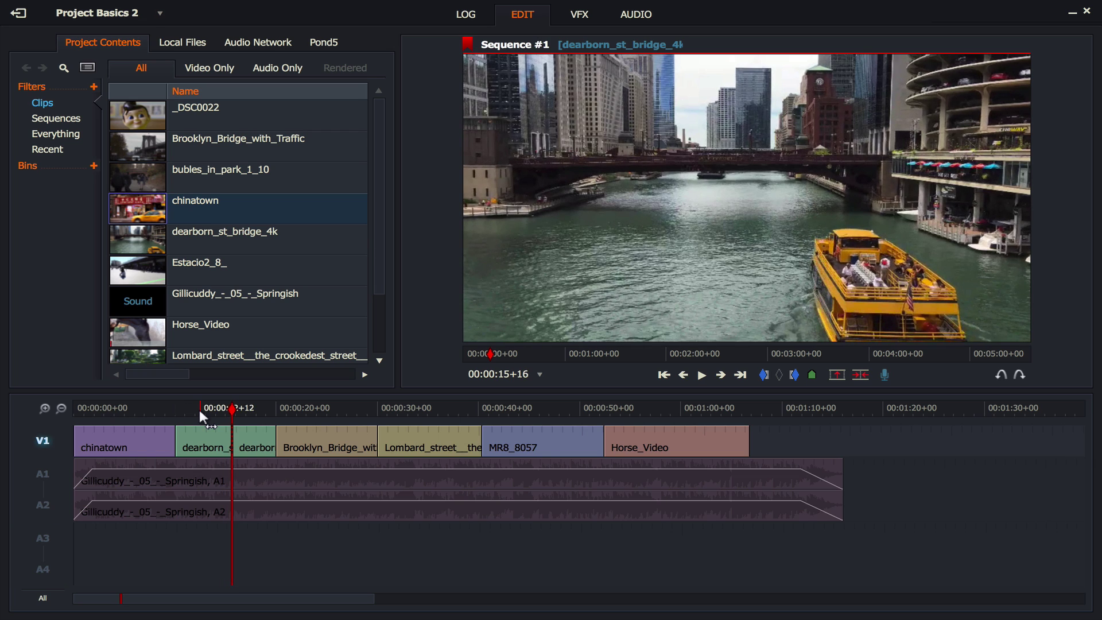
left_click(44, 408)
left_click(44, 408)
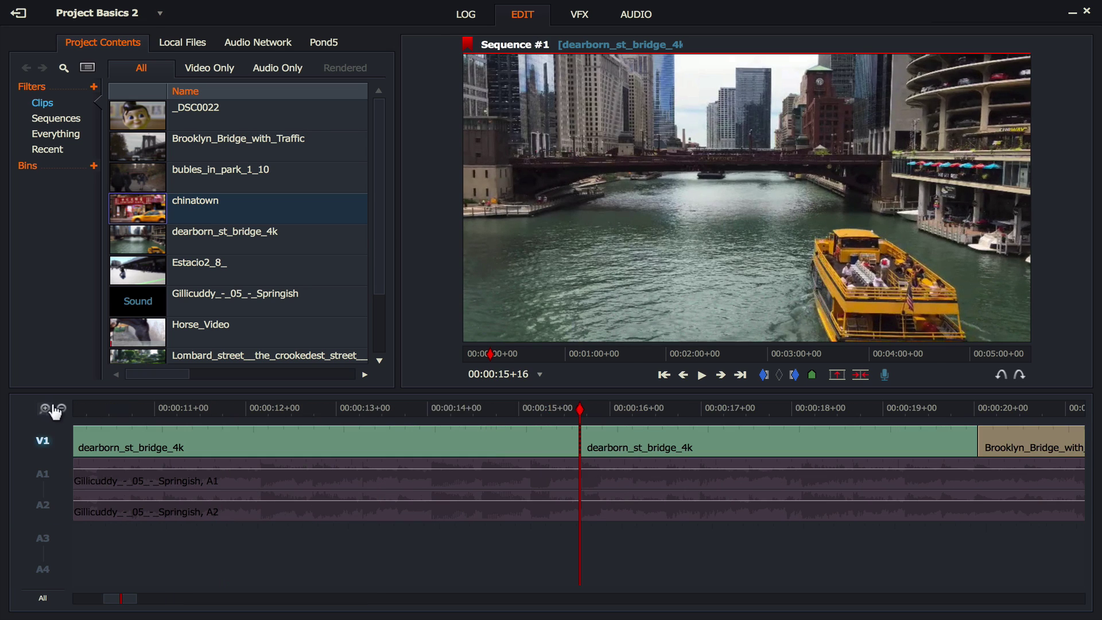
mouse_move(580, 413)
left_mouse_down()
mouse_move(492, 405)
mouse_move(581, 404)
left_mouse_up()
left_click(45, 409)
left_click(45, 409)
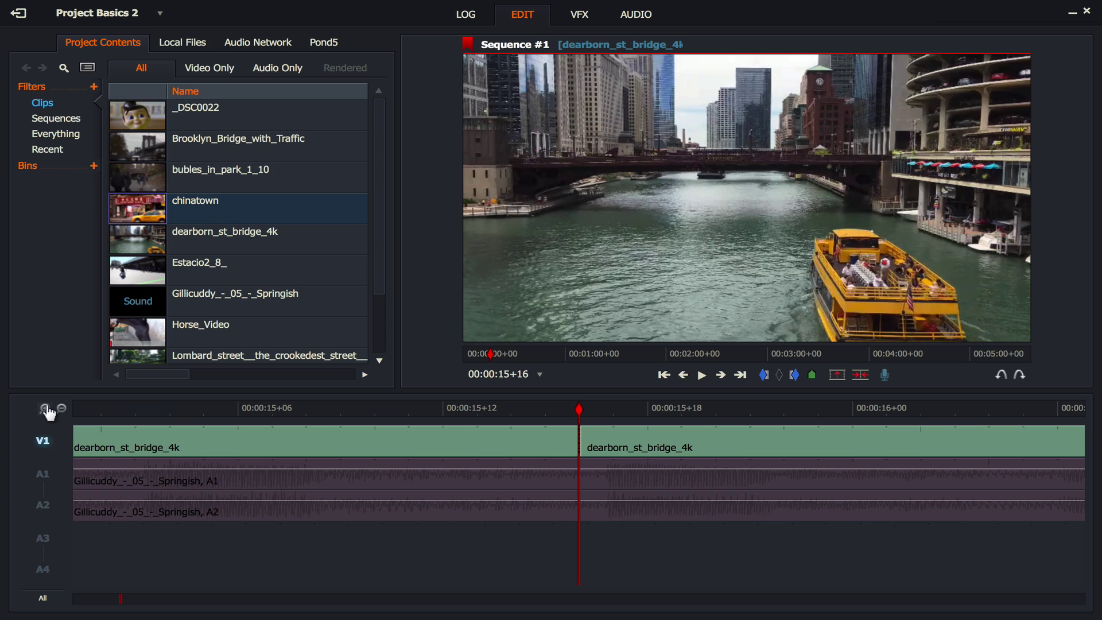
Step: Step frame by frame to 00:00:15+16 and add a second cut, isolating a tiny piece
key("Left")
key("Right")
key("Right")
key("Left")
key("Left")
key("Right")
key("Right")
key("Left")
key("Left")
key("Right")
key("Left")
key("Right")
key("Right")
key("Left")
key("Right")
key("Left")
key("Right")
key("Left")
key("Right")
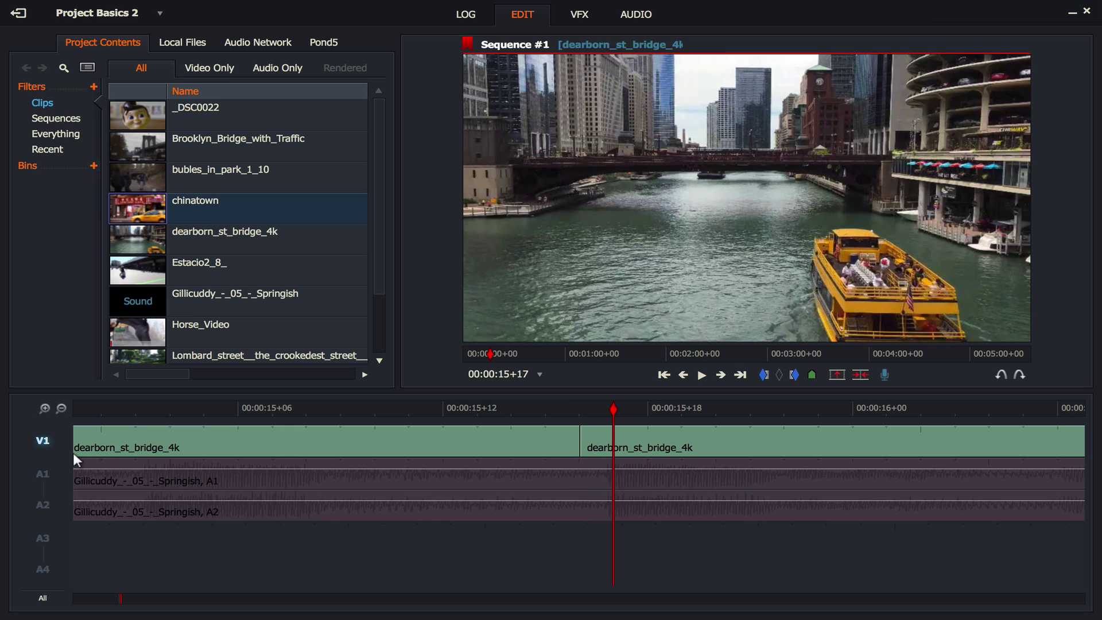
key("c")
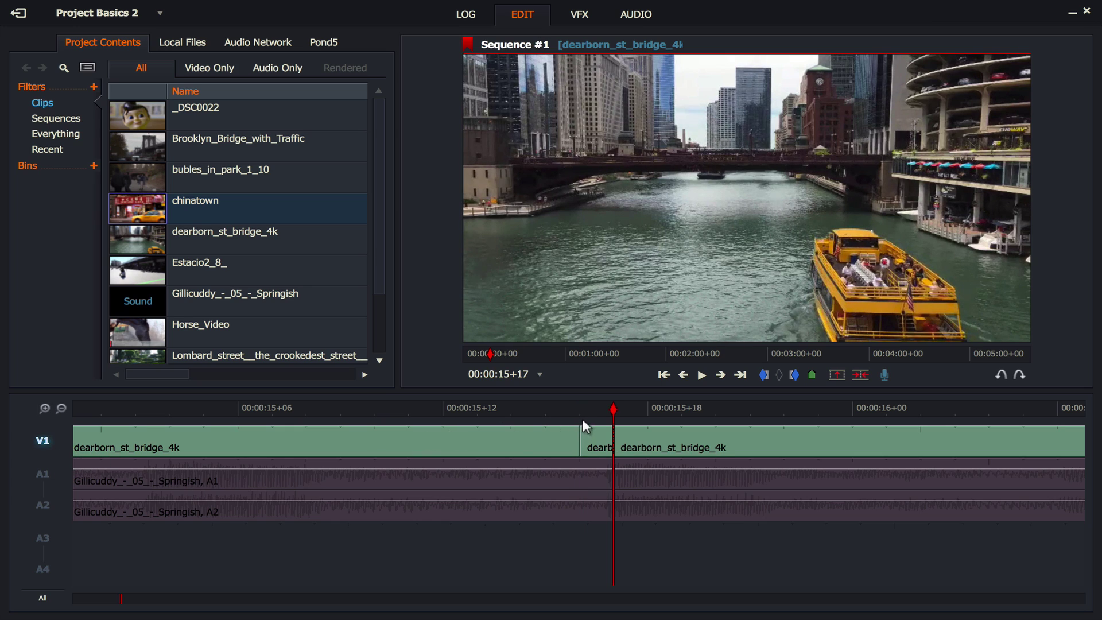
left_click_drag(612, 408, 477, 408)
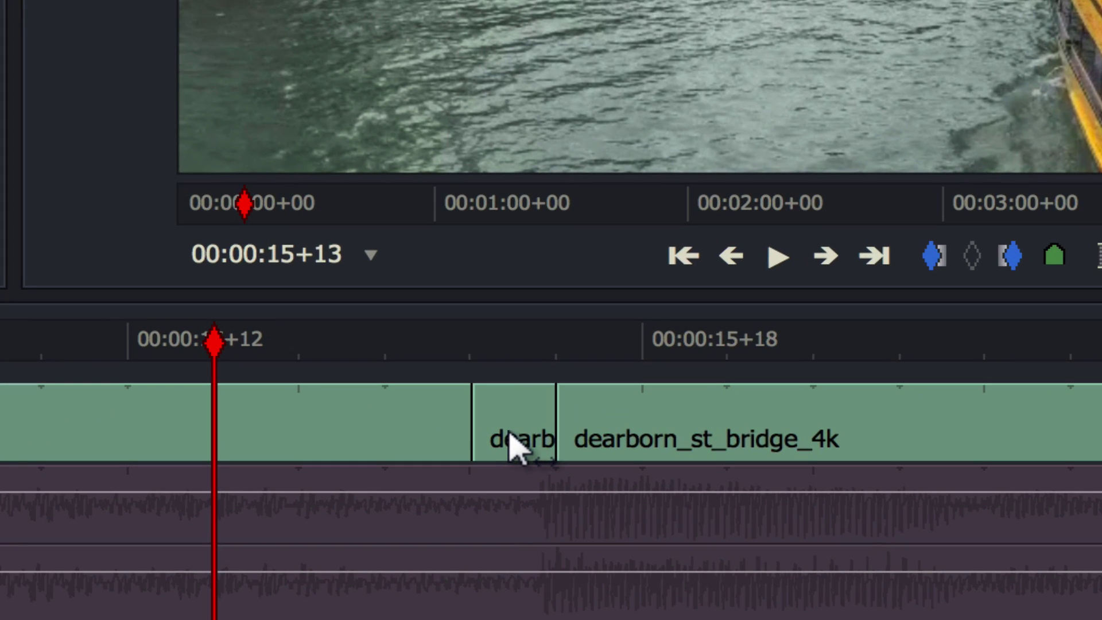
Step: Set the short dearborn piece's speed from 100% to 0 to make a freeze frame
right_click(595, 445)
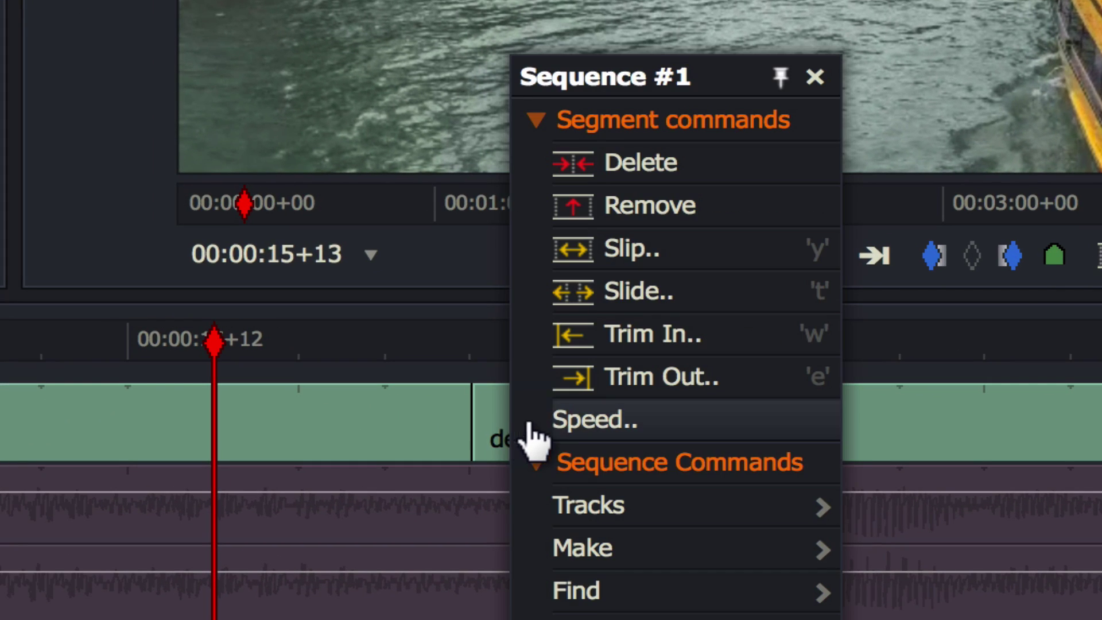
left_click(572, 429)
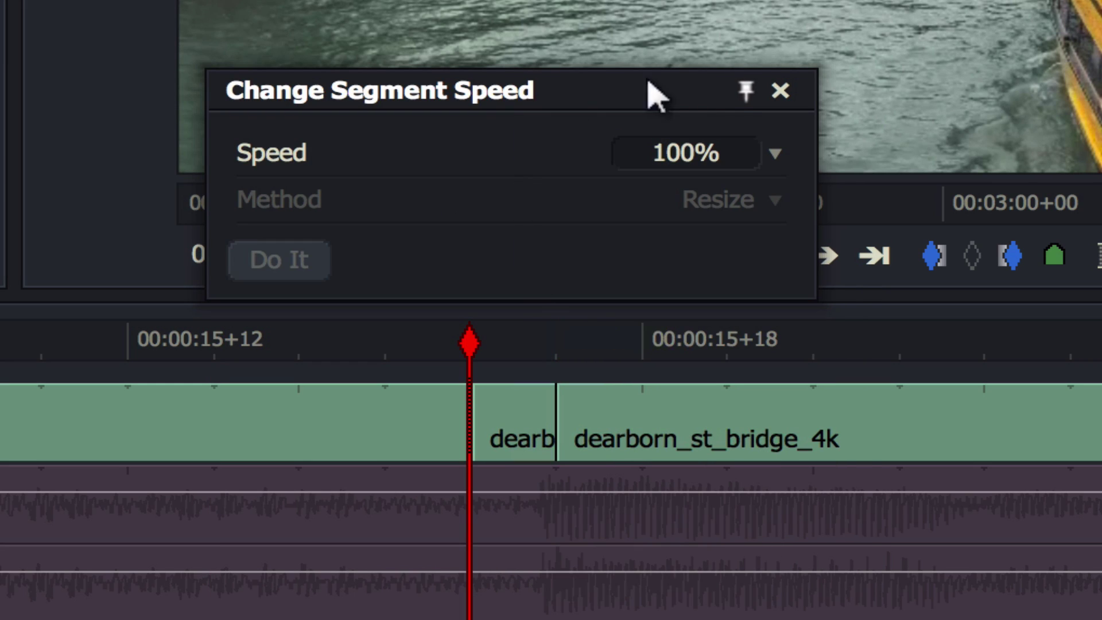
left_click(725, 152)
key("Home")
key("Delete")
key("Delete")
key("Delete")
key("Delete")
type("0")
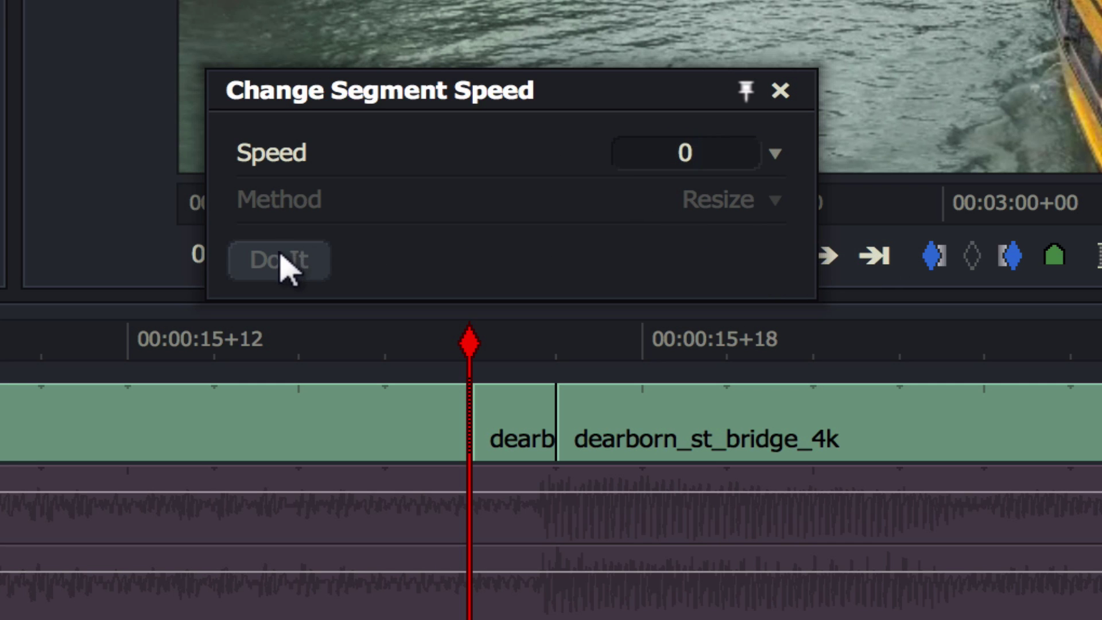
left_click(290, 266)
Step: Trim the frozen piece's out-point right to about 00:00:16+05
left_click_drag(474, 340, 537, 331)
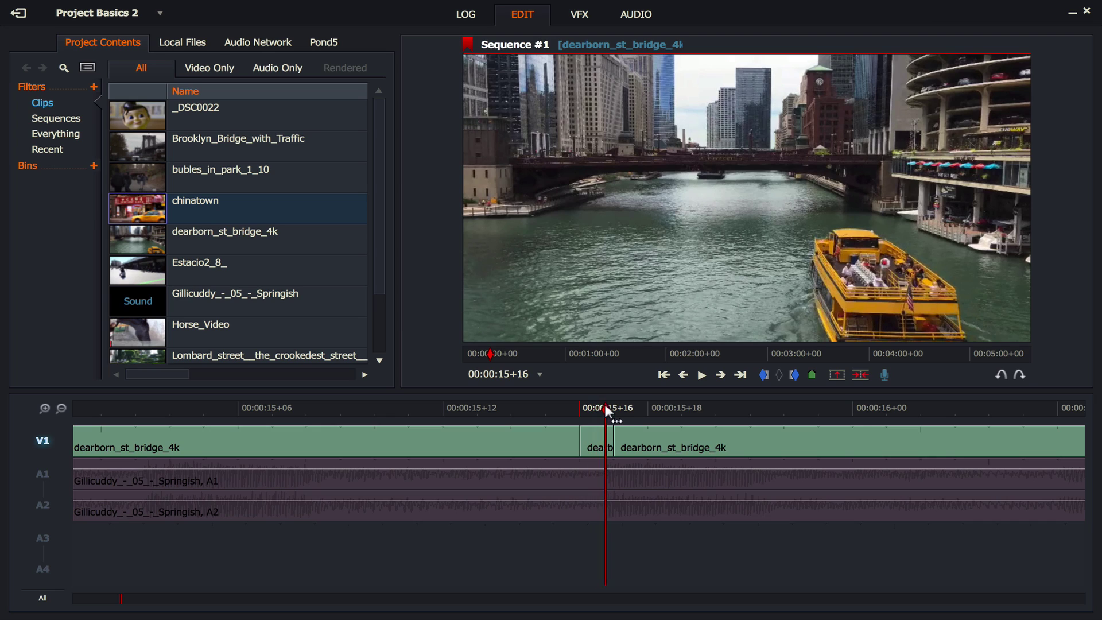
left_click_drag(605, 405, 580, 408)
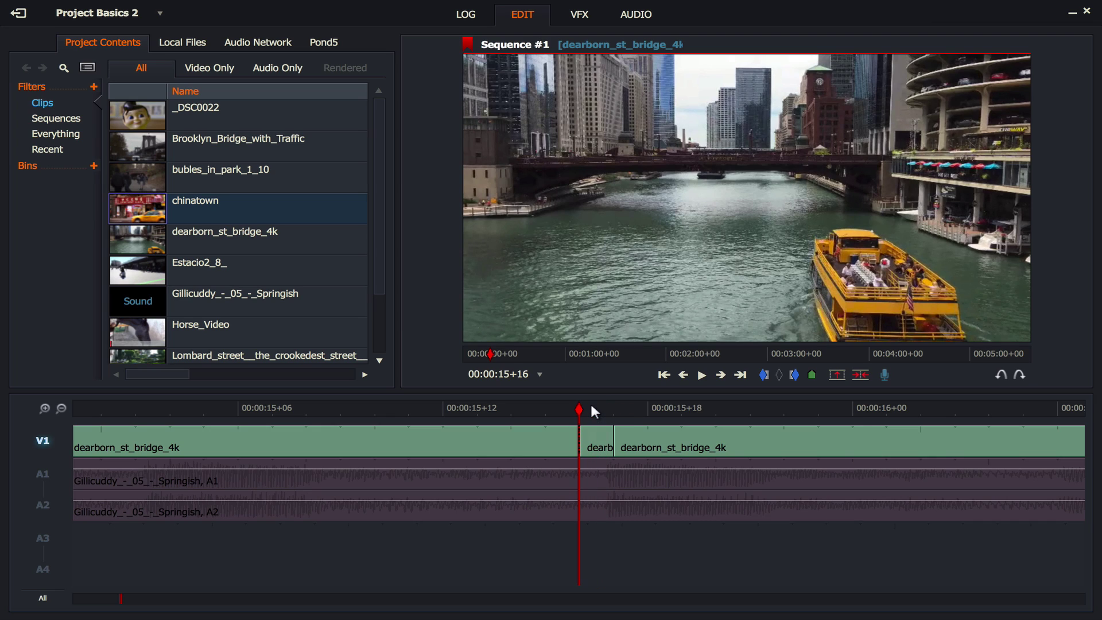
left_click(606, 443)
left_click_drag(645, 444, 1034, 439)
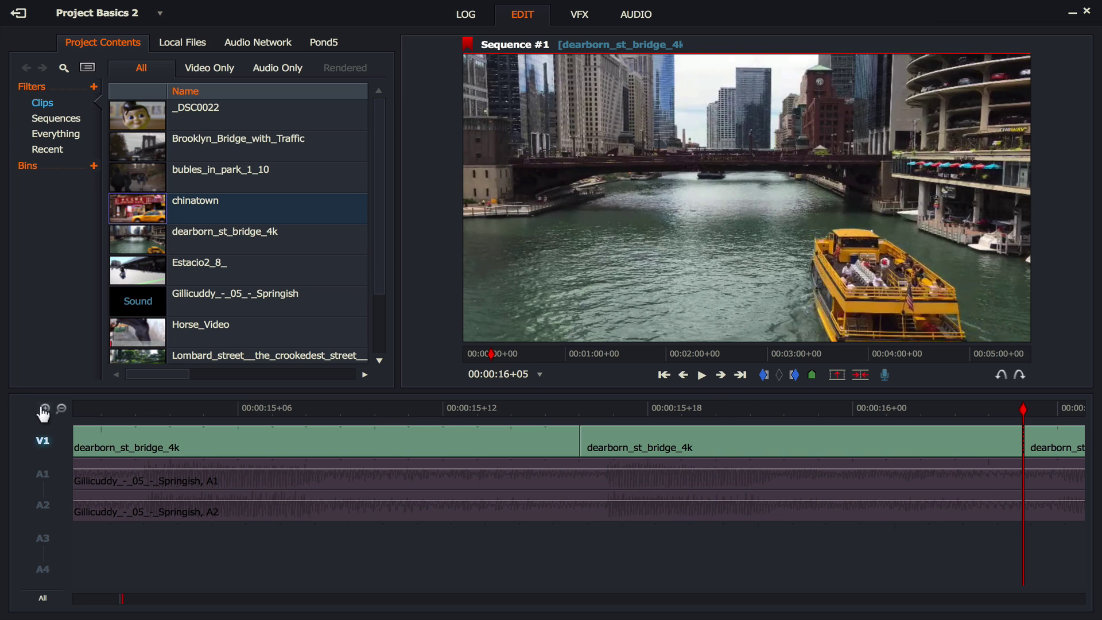
Step: Drag the freeze frame's out-point further right to lengthen it
left_click(61, 409)
left_click(61, 409)
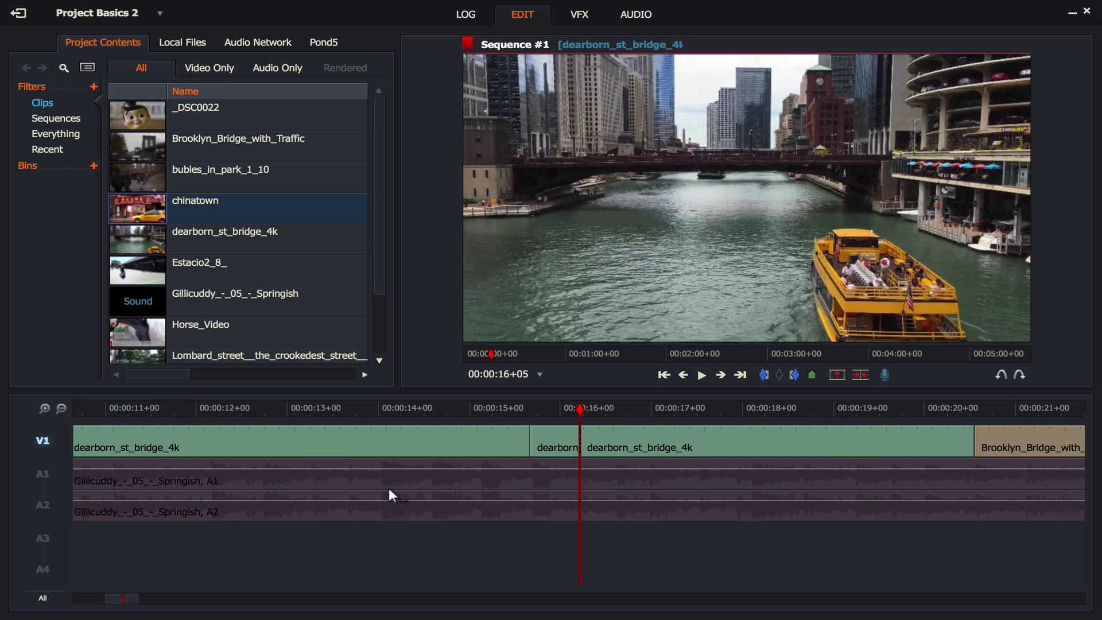
left_click(61, 408)
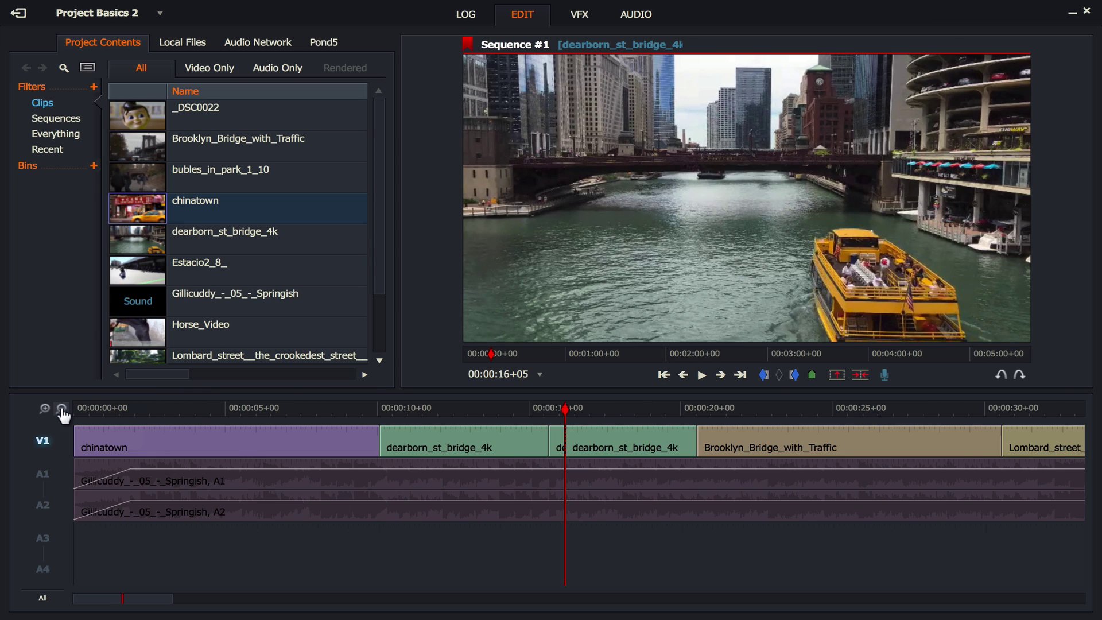
left_click(60, 409)
left_click(44, 409)
left_click(44, 409)
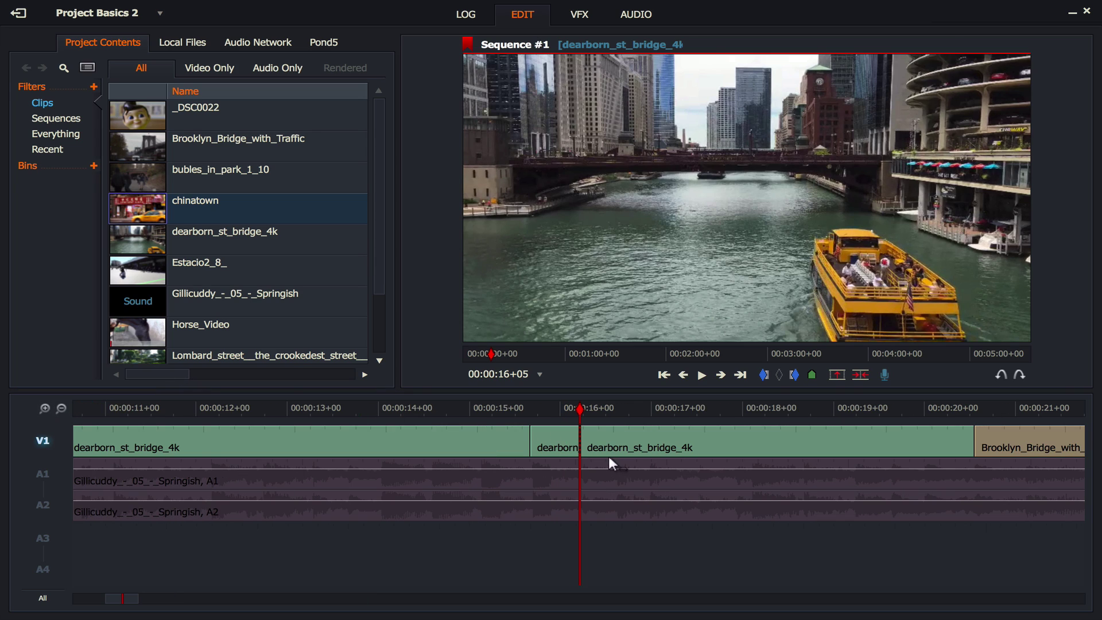
left_click_drag(576, 447, 809, 442)
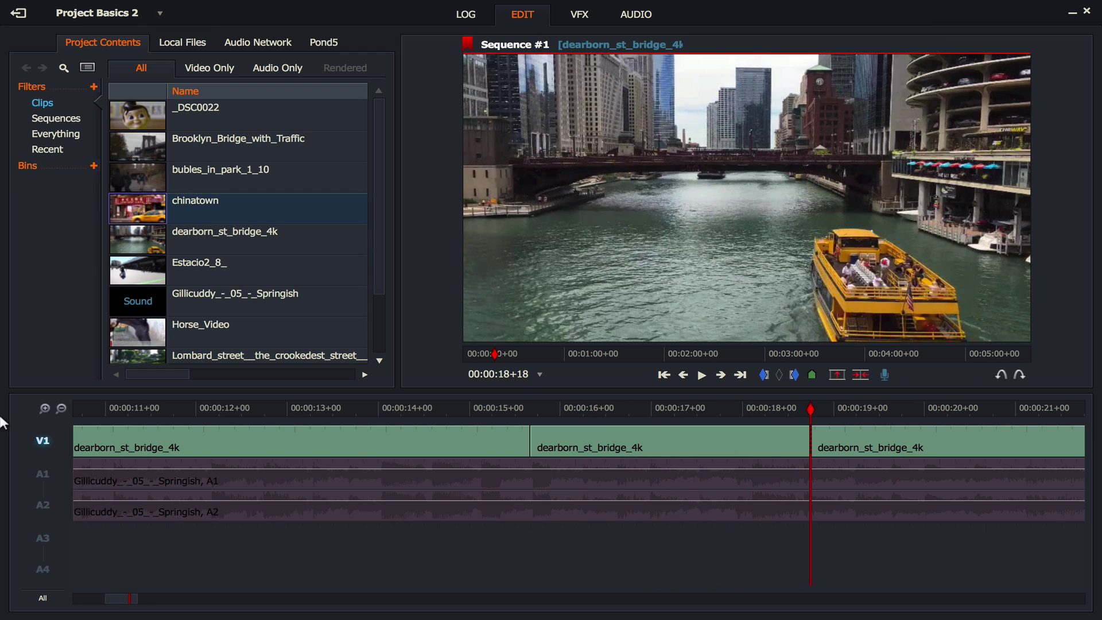
Step: Stretch the freeze frame to about 00:00:24, then play back from around 10 seconds
left_click(61, 409)
left_click(61, 409)
left_click_drag(261, 403, 199, 409)
left_click_drag(256, 438, 313, 435)
left_click(178, 407)
key("space")
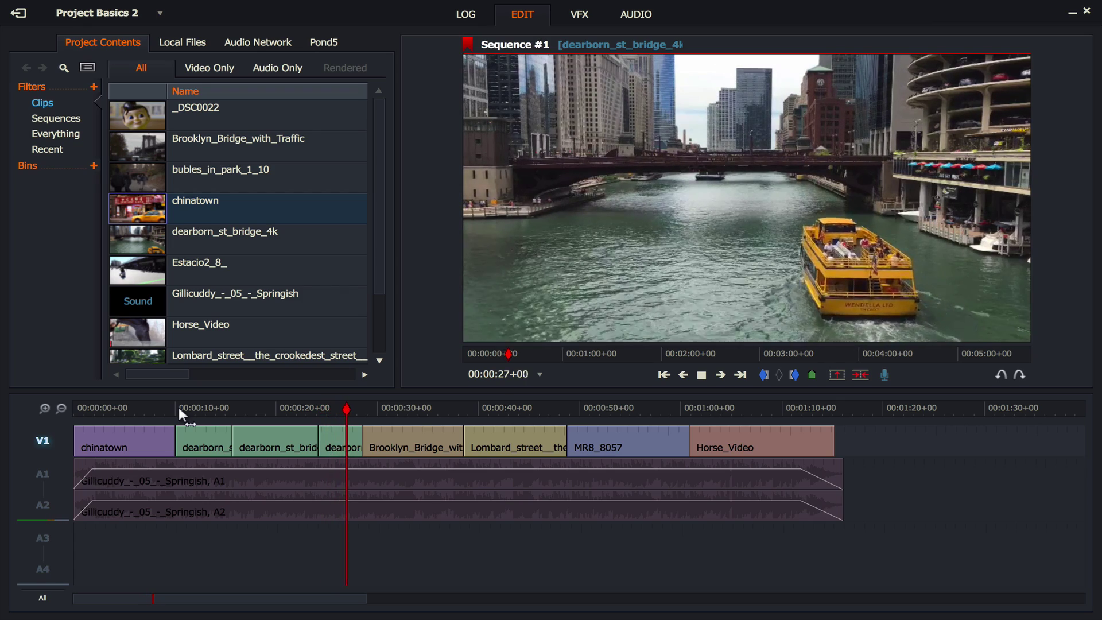
key("space")
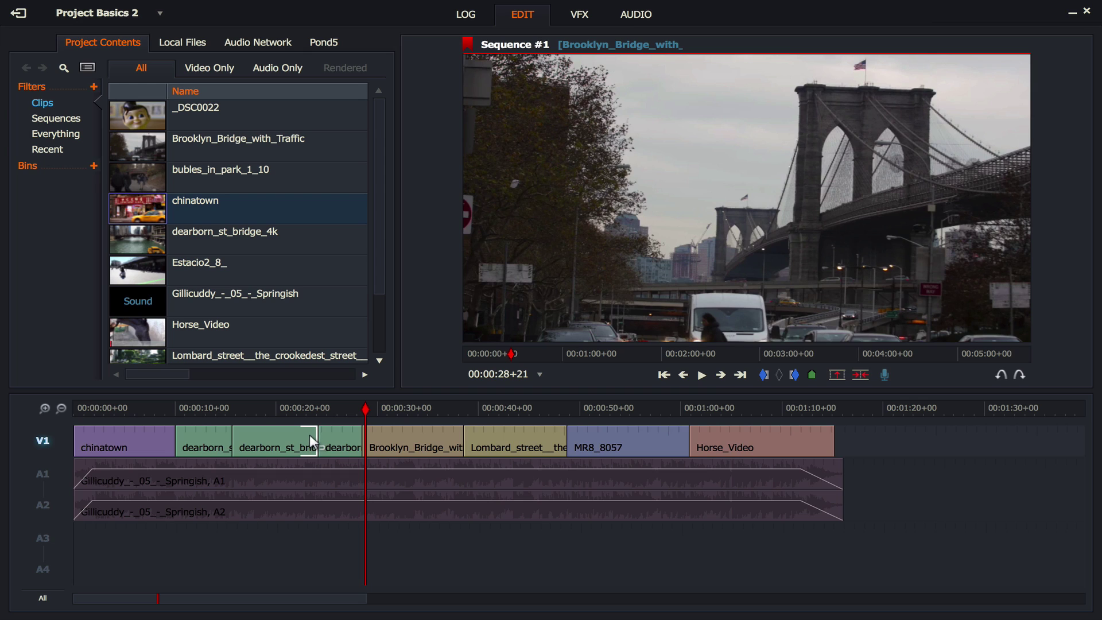
Step: Select the A1 and A2 music tracks and play back the freeze-frame section from about 14 seconds
left_click(39, 476)
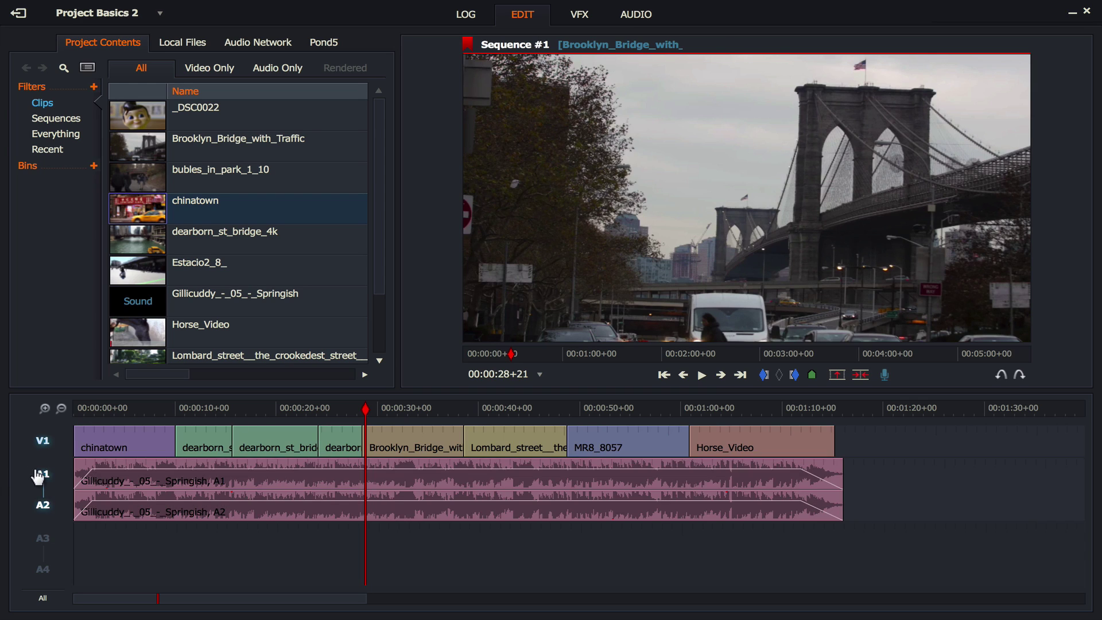
left_click(228, 408)
key("space")
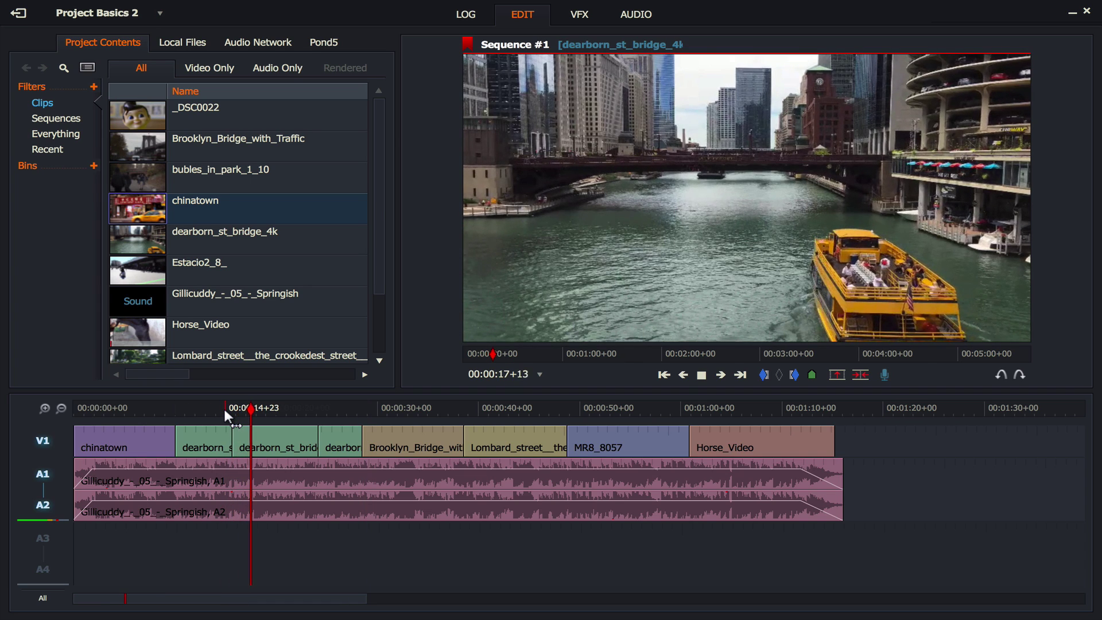
key("space")
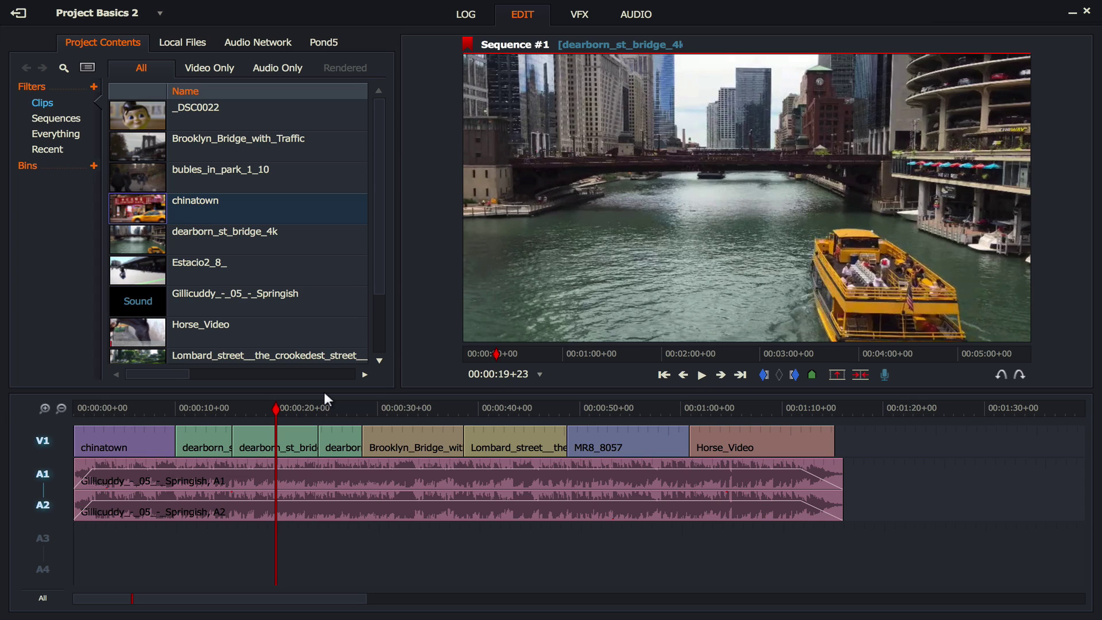
Step: Apply a Text-category title effect to the frozen dearborn_st_bridge_4k clip
left_click(578, 13)
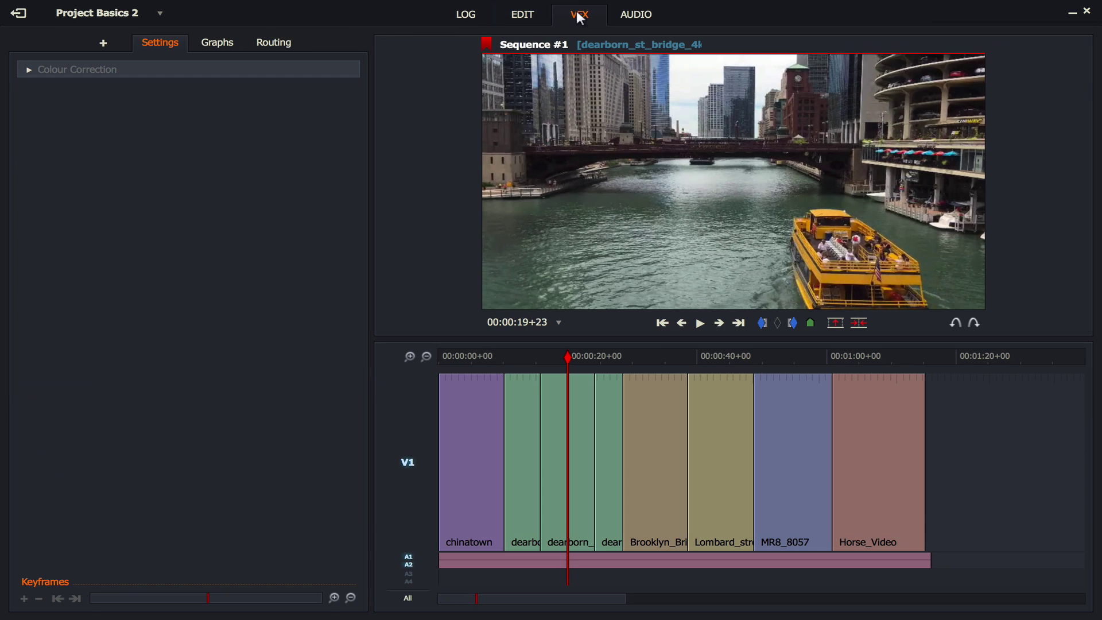
left_click(105, 41)
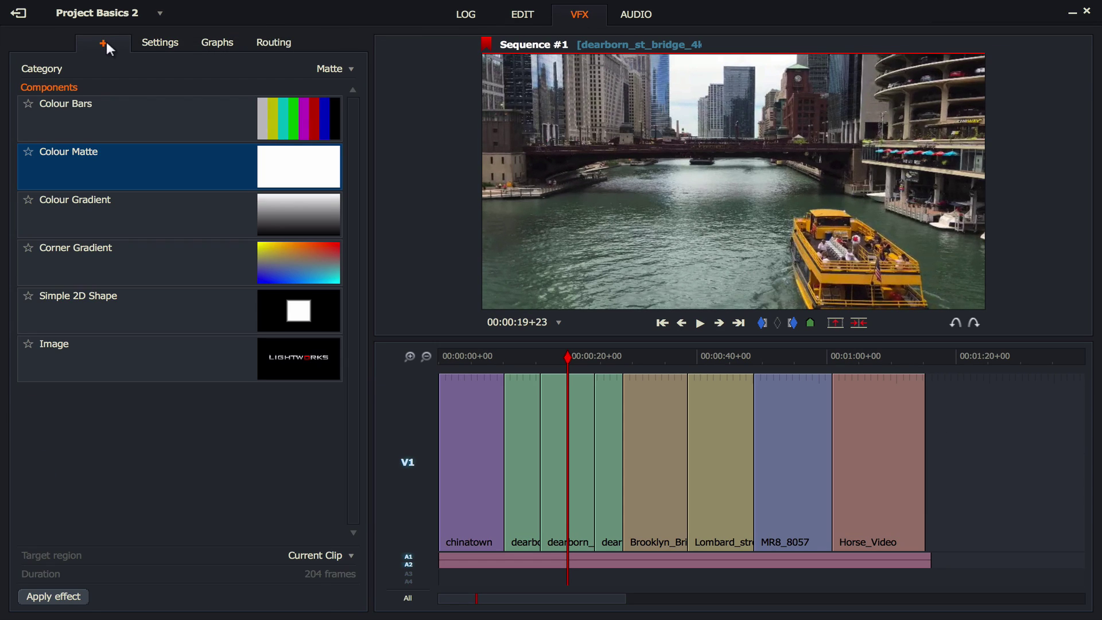
left_click(344, 69)
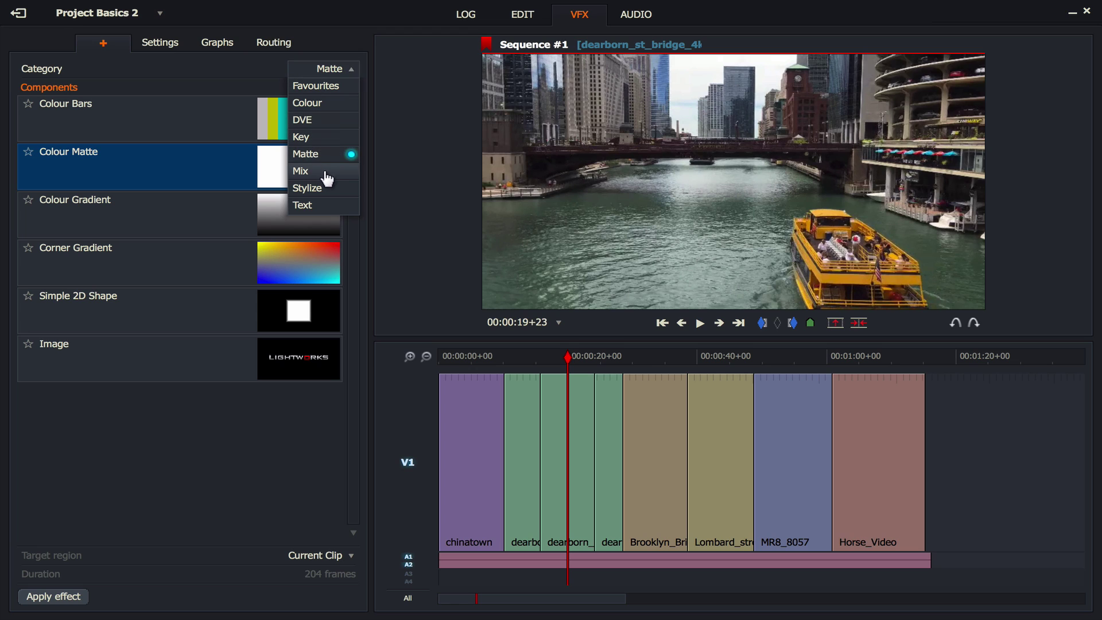
left_click(319, 206)
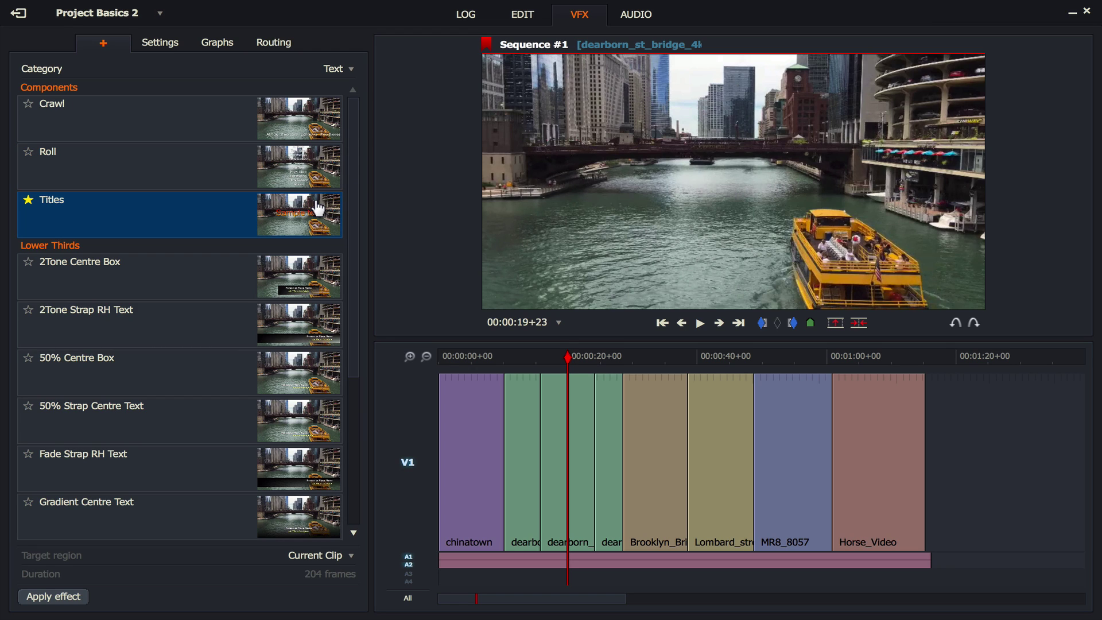
scroll(178, 295, "down", 3)
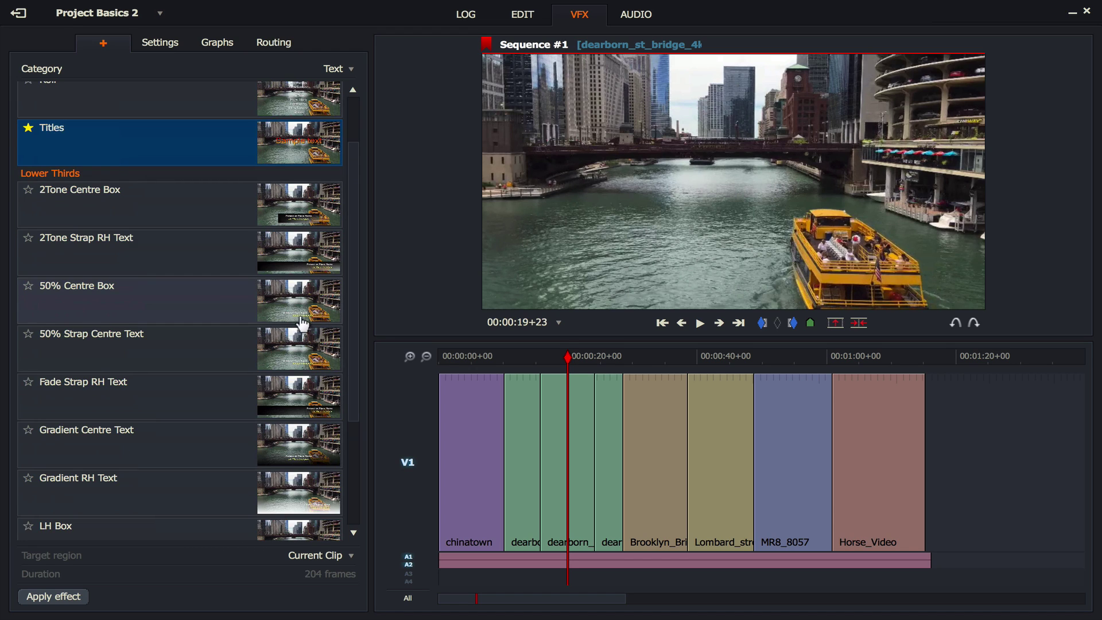
left_click_drag(546, 374, 569, 351)
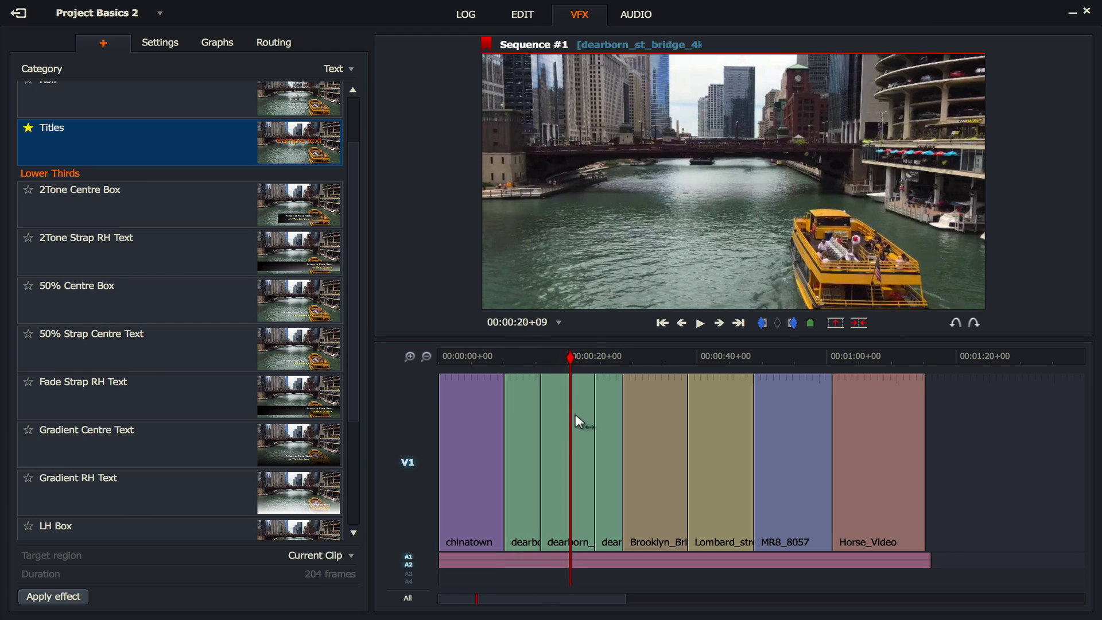
left_click_drag(95, 304, 550, 421)
Step: Set the title heading to 'Boat Trips', empty the sub-heading, and raise its size to 0.19
left_click_drag(170, 129, 3, 117)
type("Boat Trips")
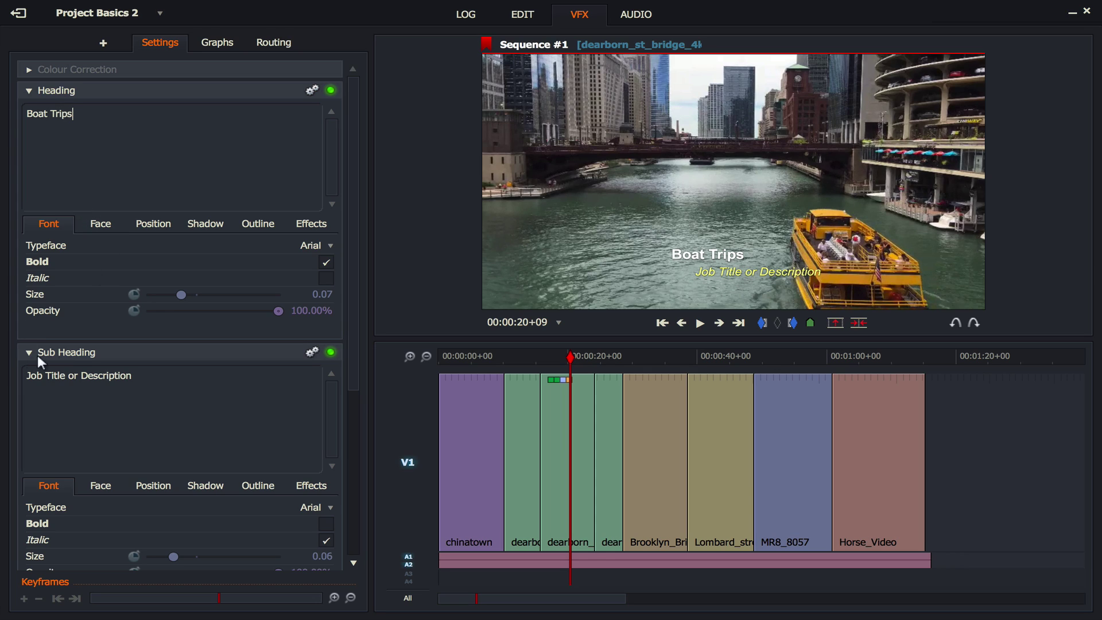
left_click_drag(146, 377, 2, 365)
key("BackSpace")
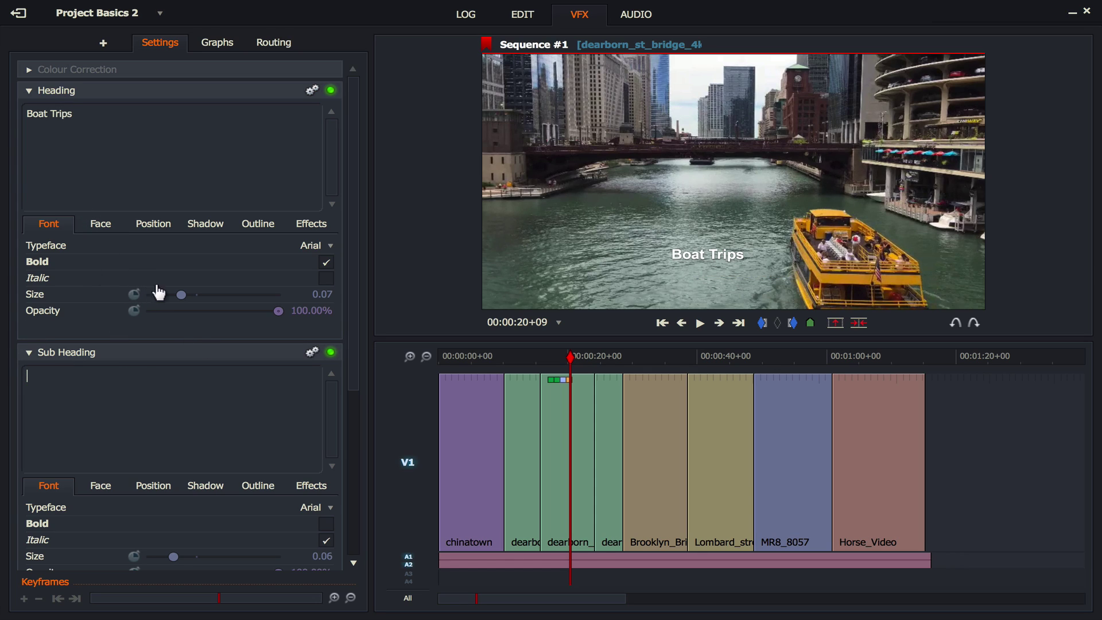
left_click_drag(181, 294, 253, 293)
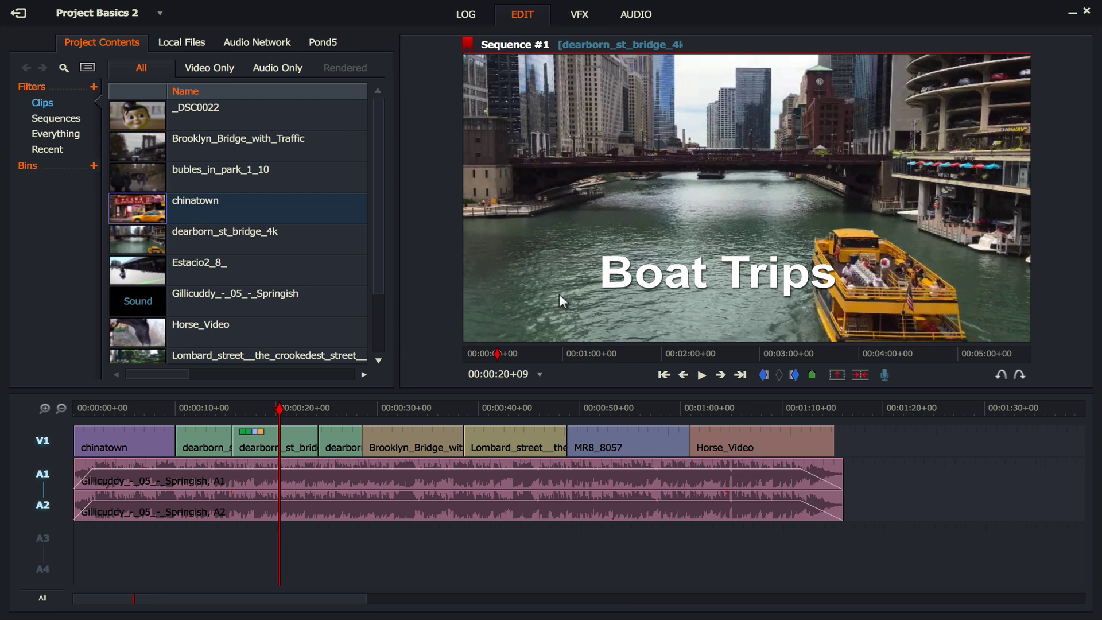
Step: Trim the titled freeze frame to about three seconds, rippling later clips earlier, and replay it
left_click(207, 408)
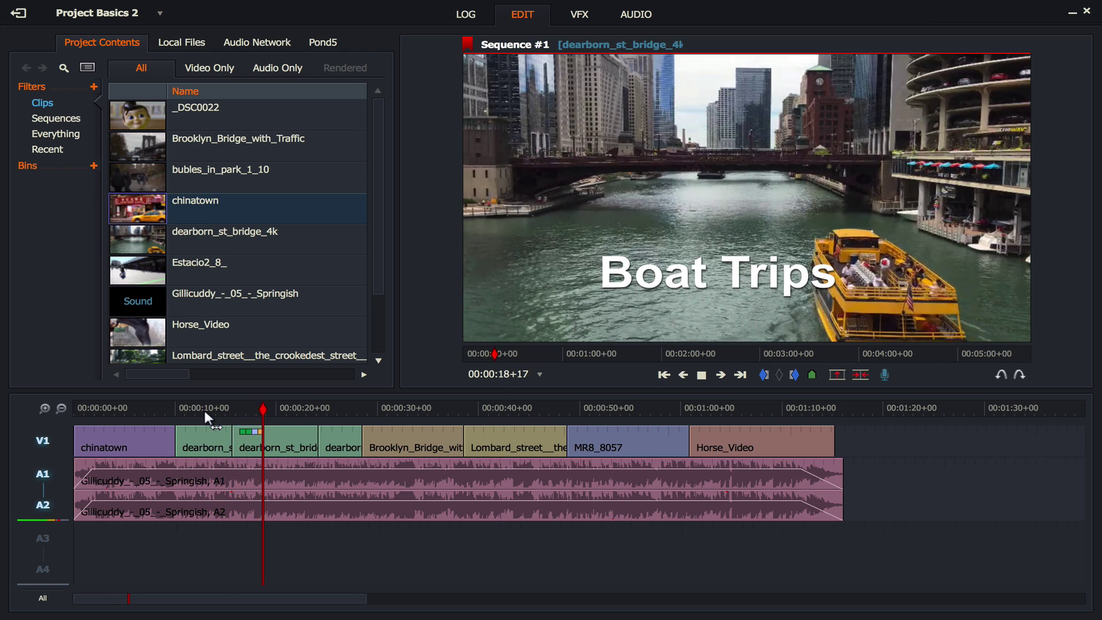
key("space")
left_click_drag(310, 445, 260, 447)
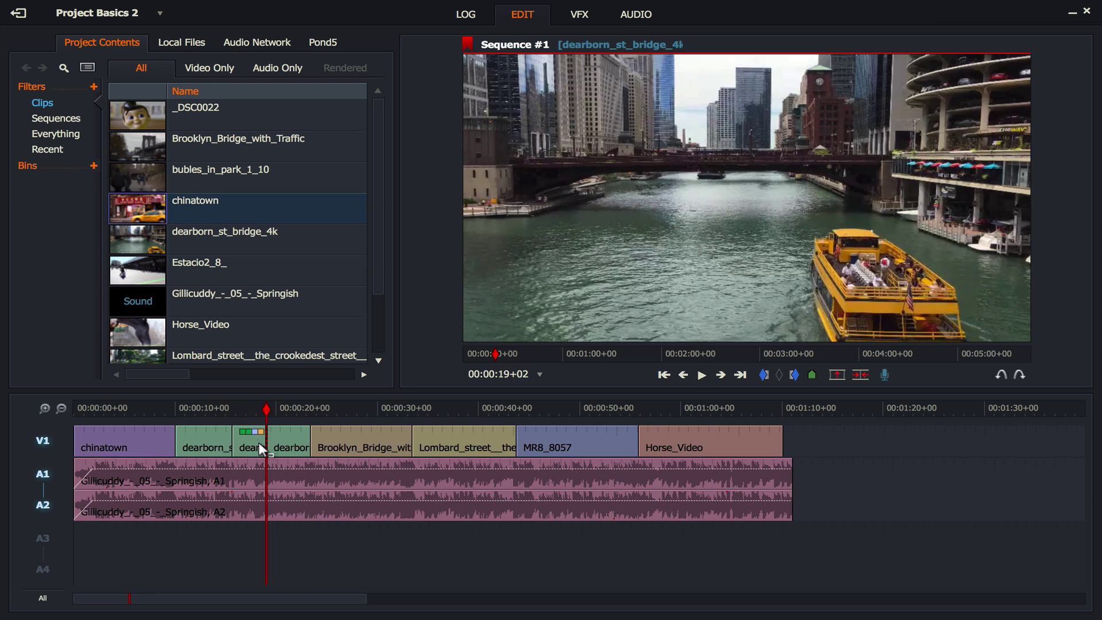
left_click(220, 411)
key("space")
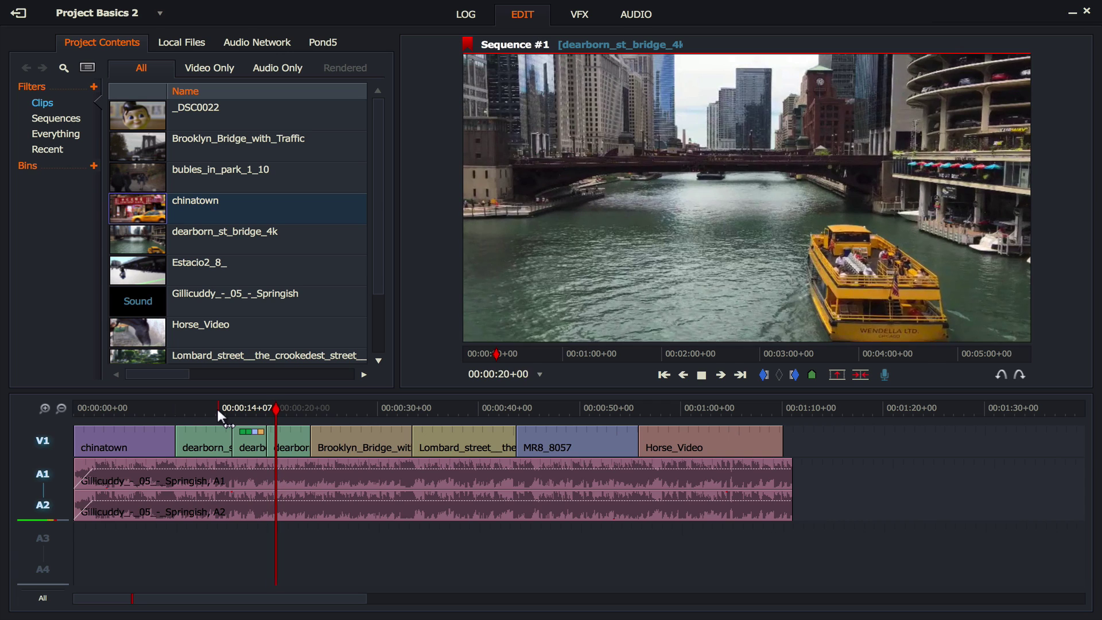
key("space")
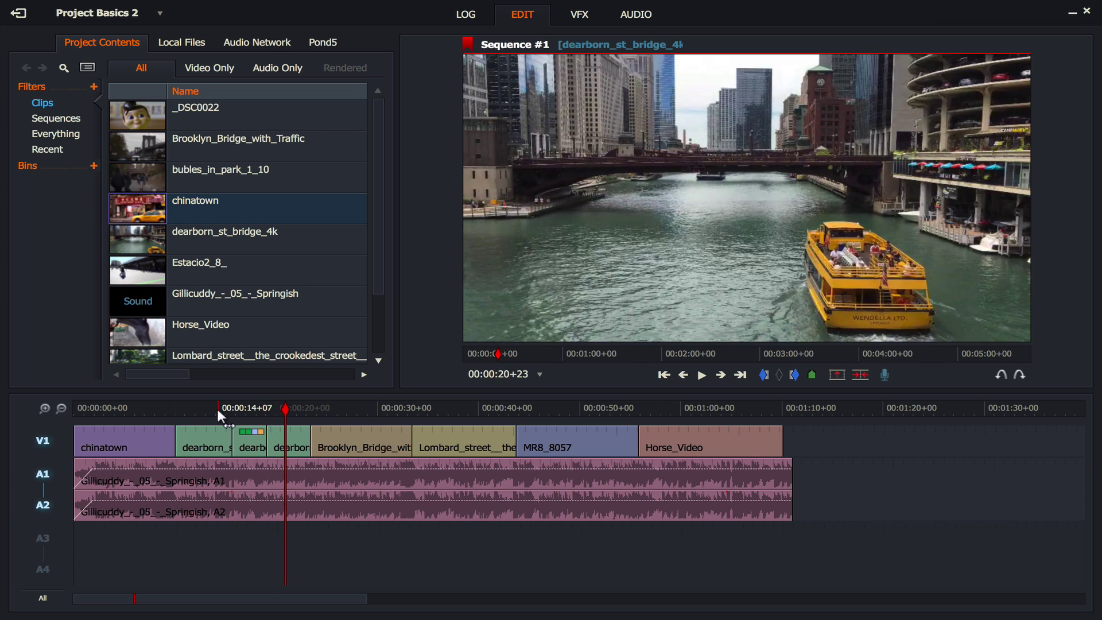